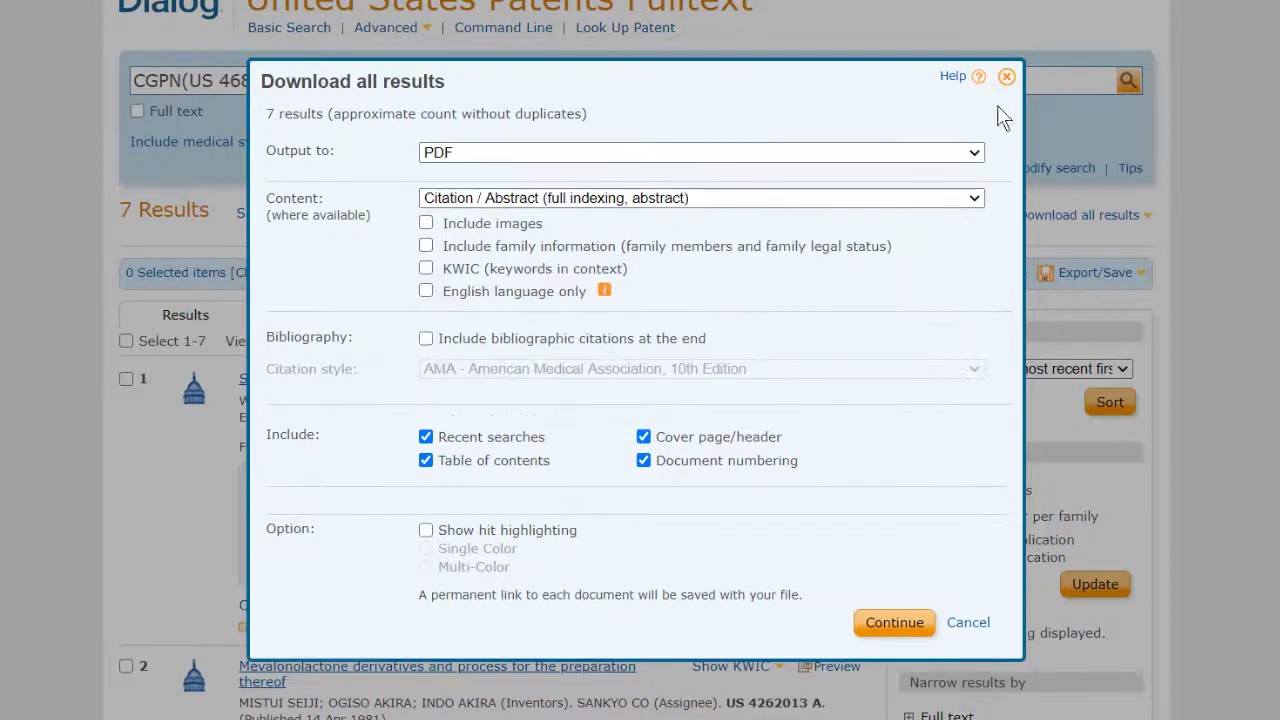
Dismiss the download dialog and review US 4681893's 7 cited patents and 5 cited literature references
left_click(1006, 78)
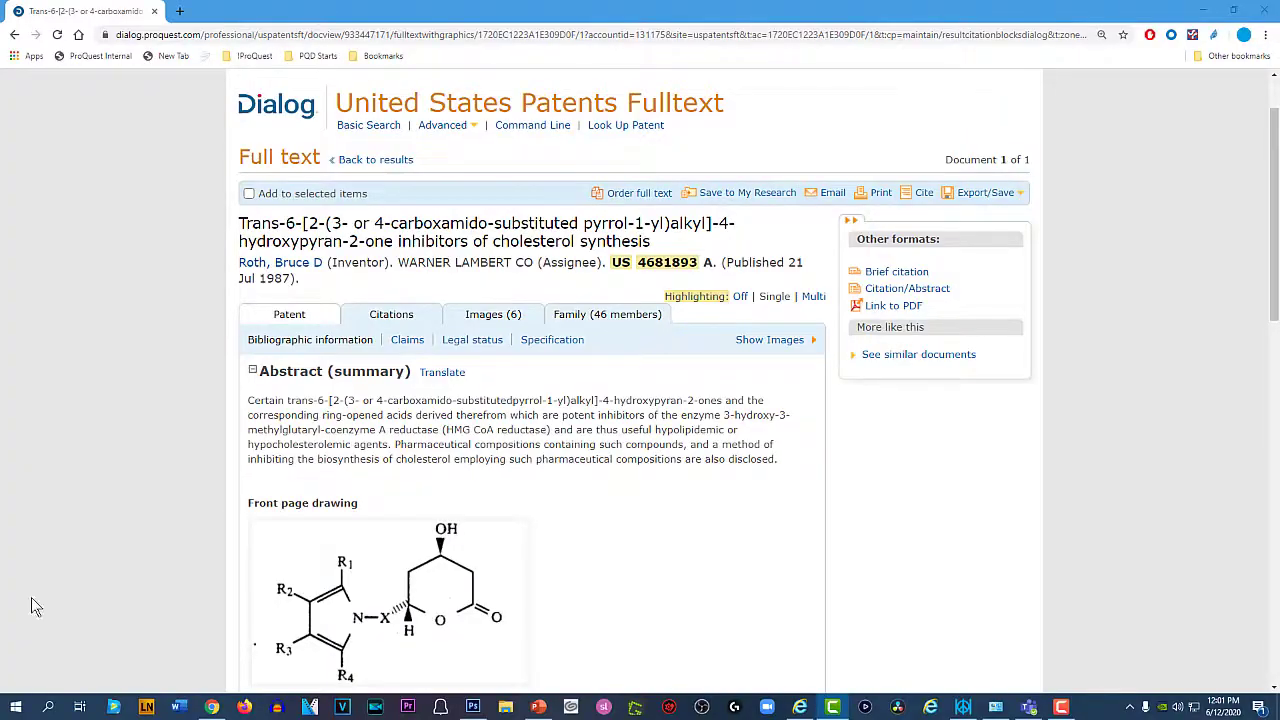
left_click(380, 322)
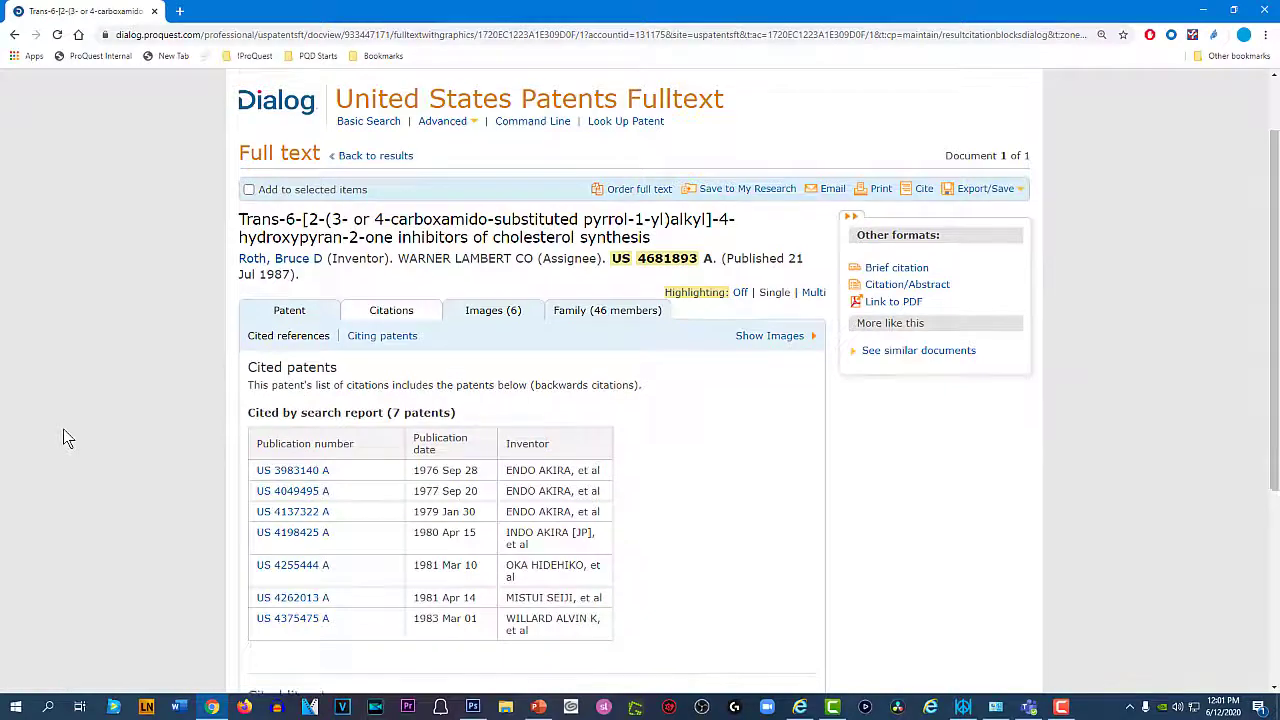
scroll(63, 428, "down", 5)
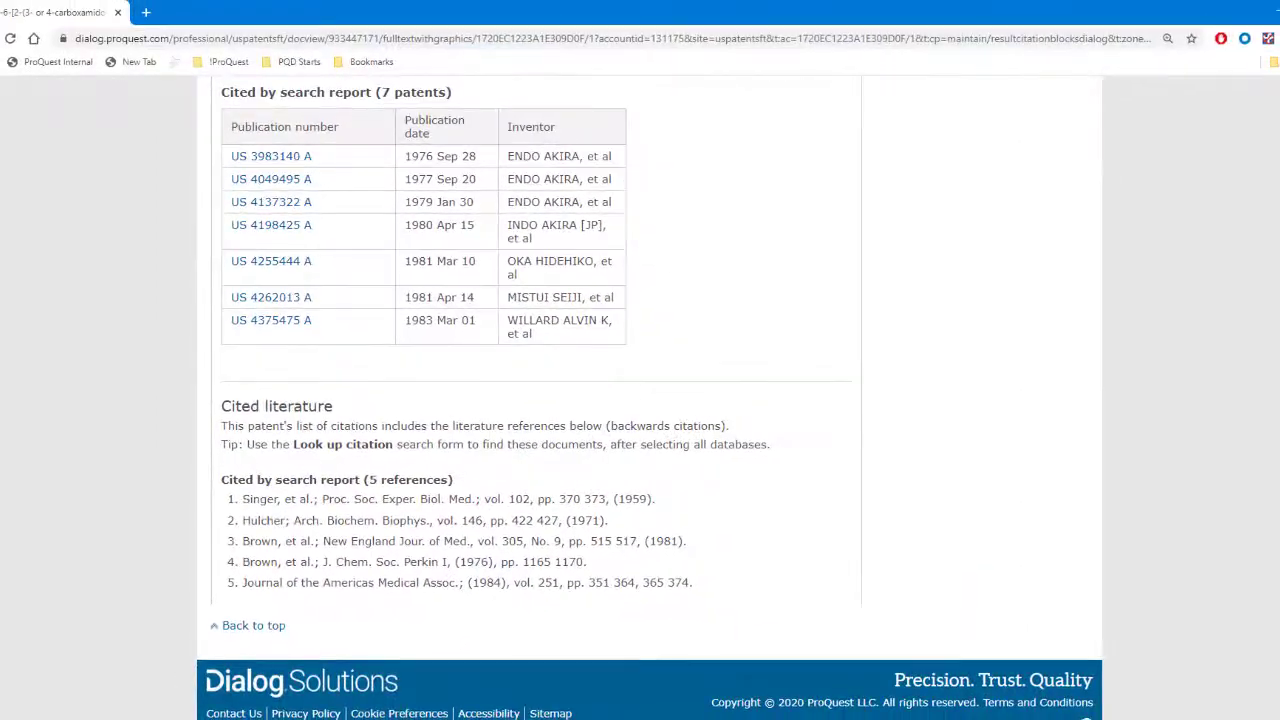
scroll(650, 400, "up", 5)
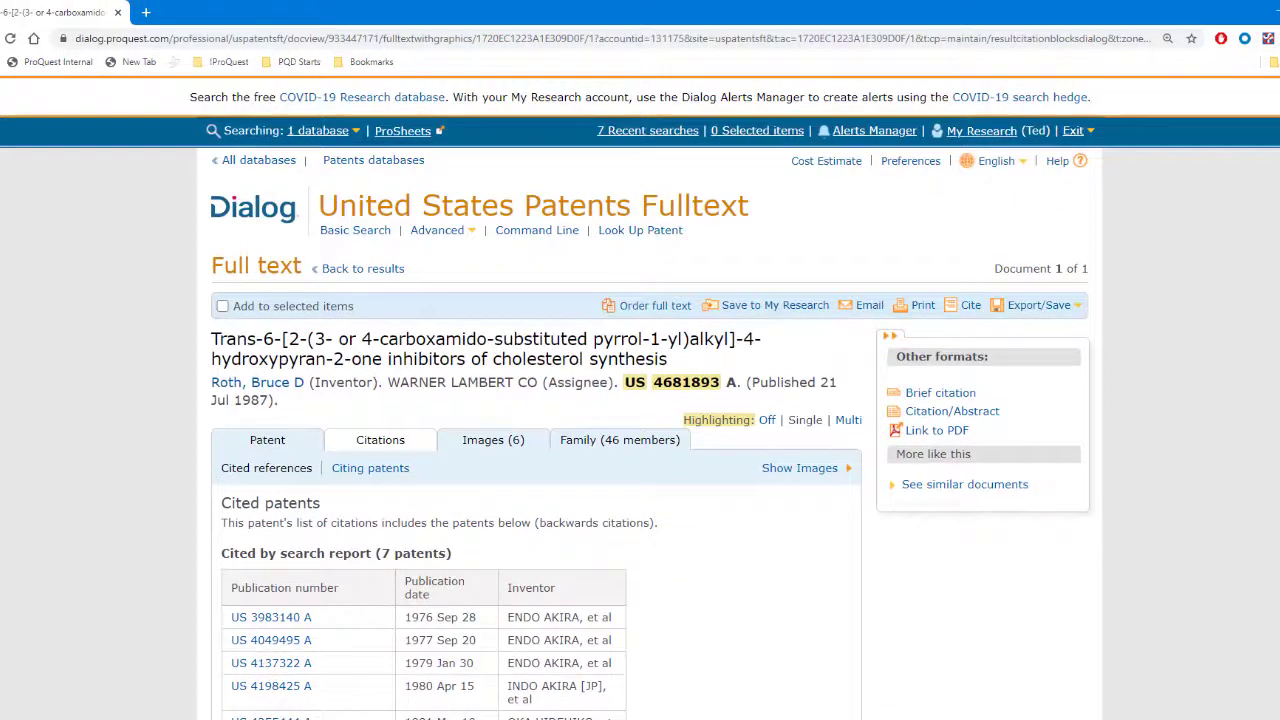
Select all 98 general databases as the search scope
left_click(316, 131)
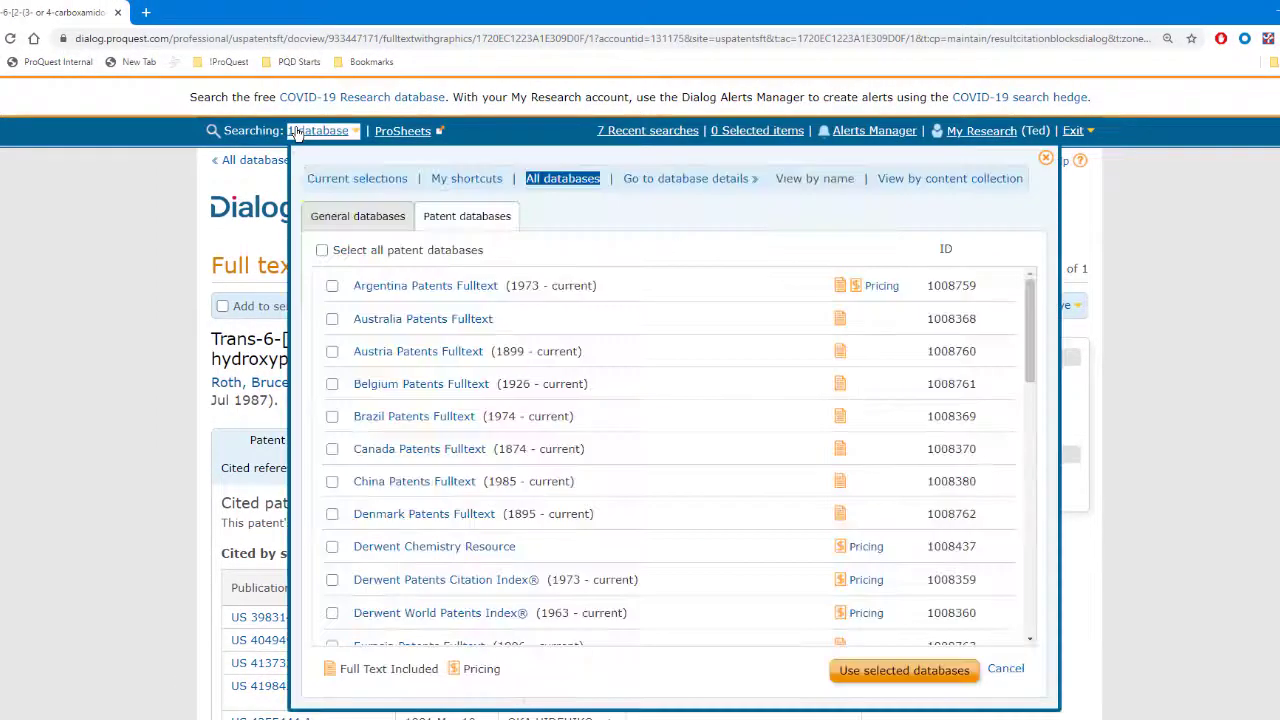
left_click(330, 214)
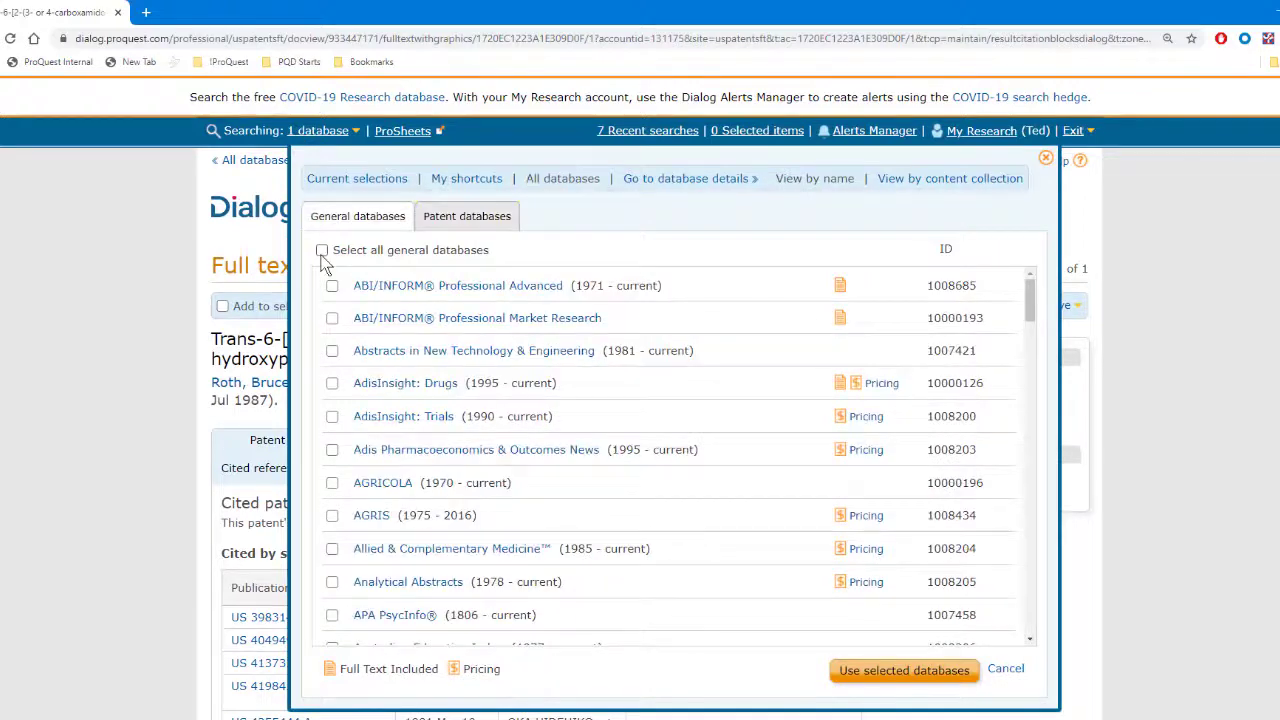
left_click(322, 250)
left_click(876, 680)
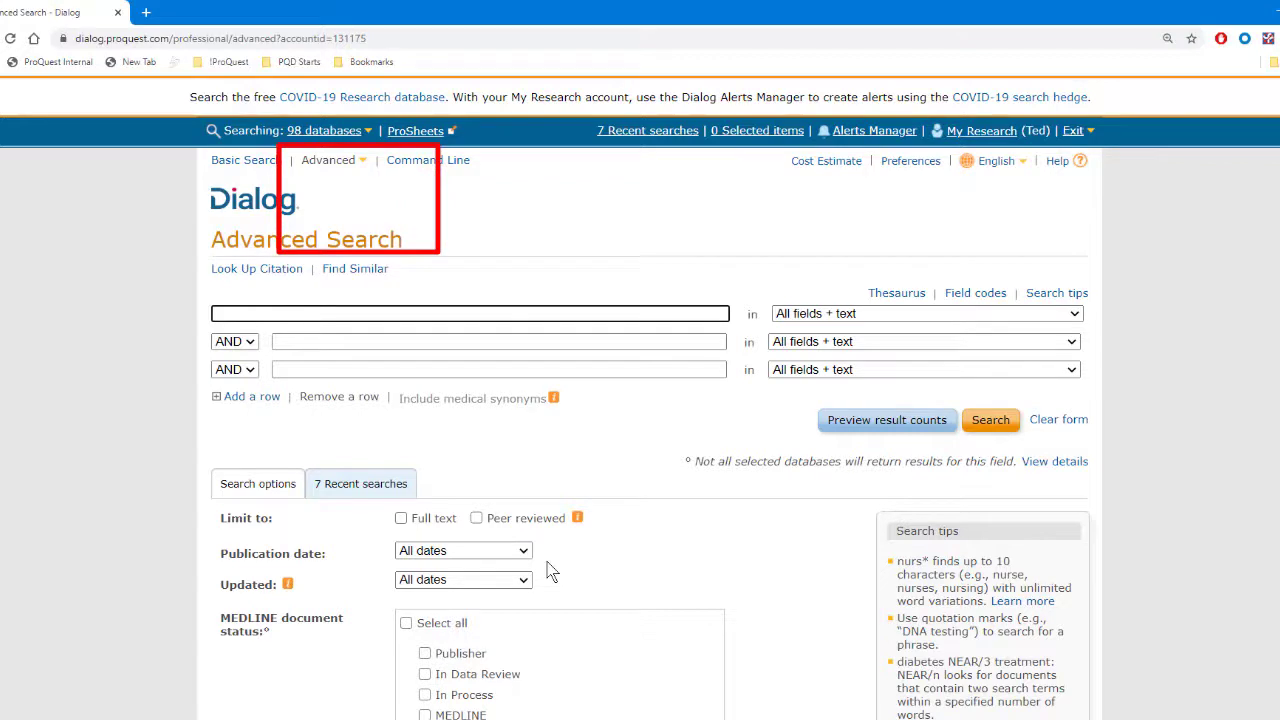
Open the empty Look Up Citation form from the Advanced options
left_click(329, 160)
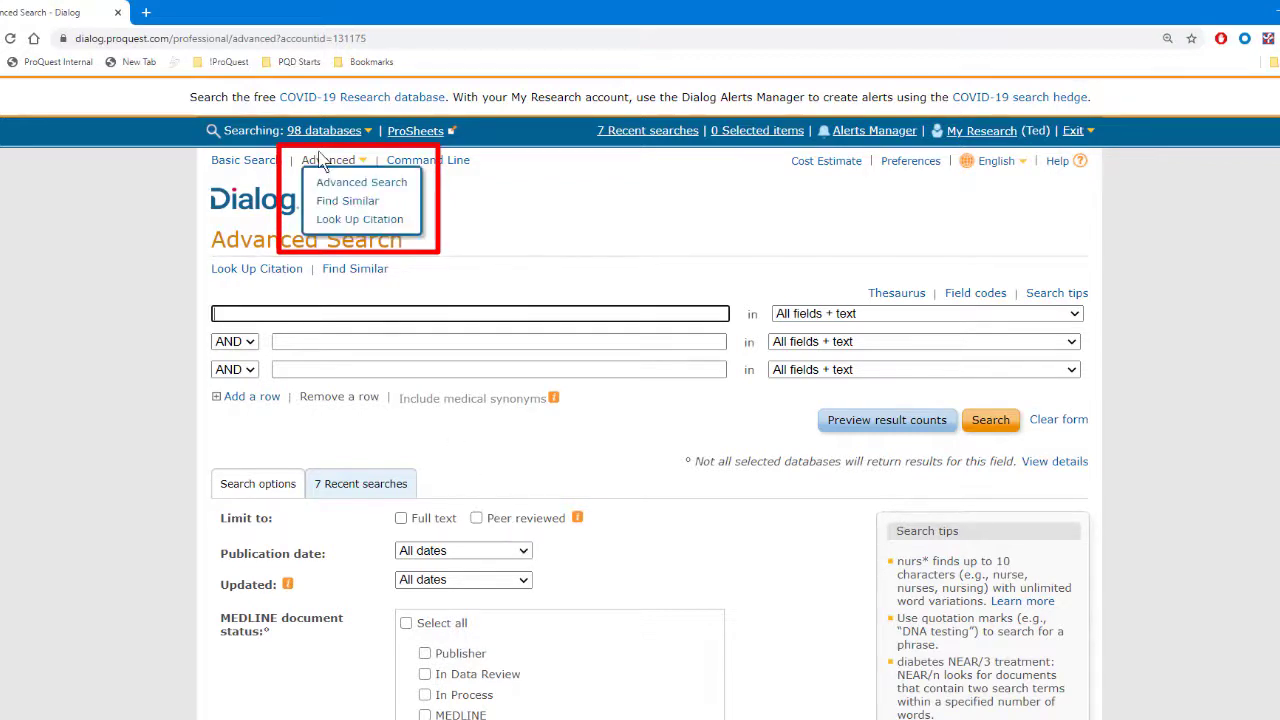
left_click(334, 220)
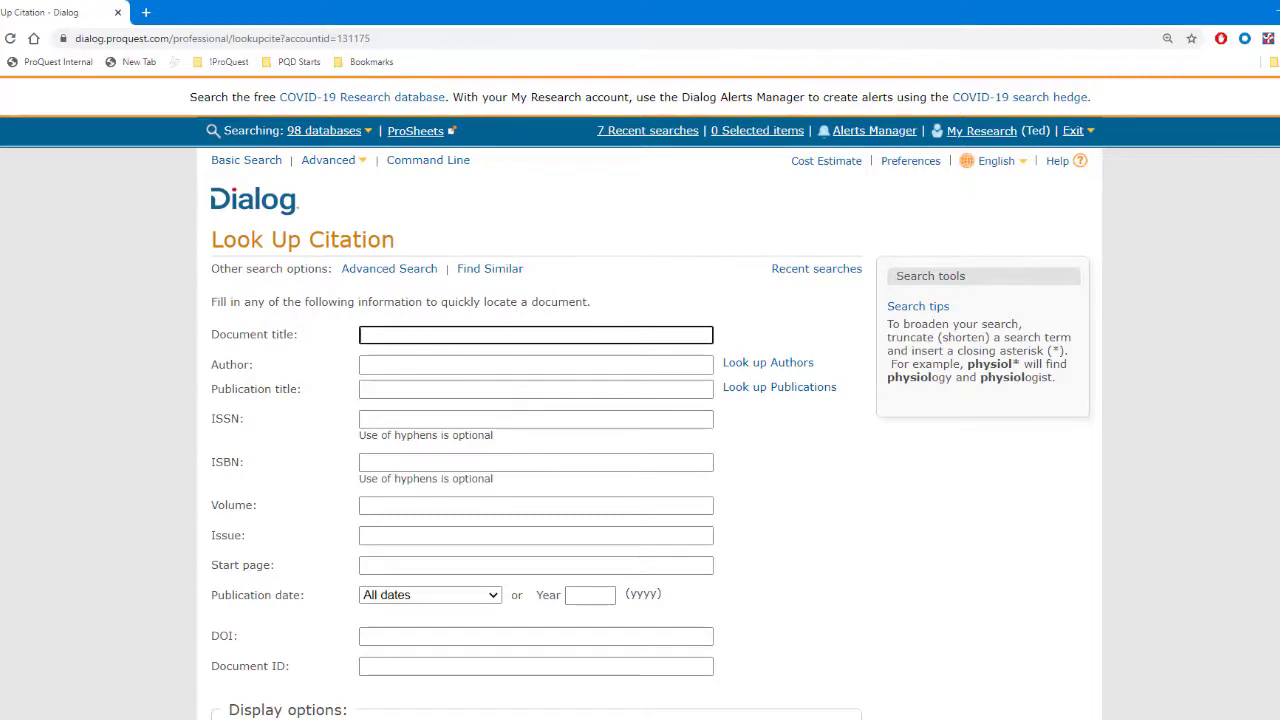
scroll(640, 400, "down", 1)
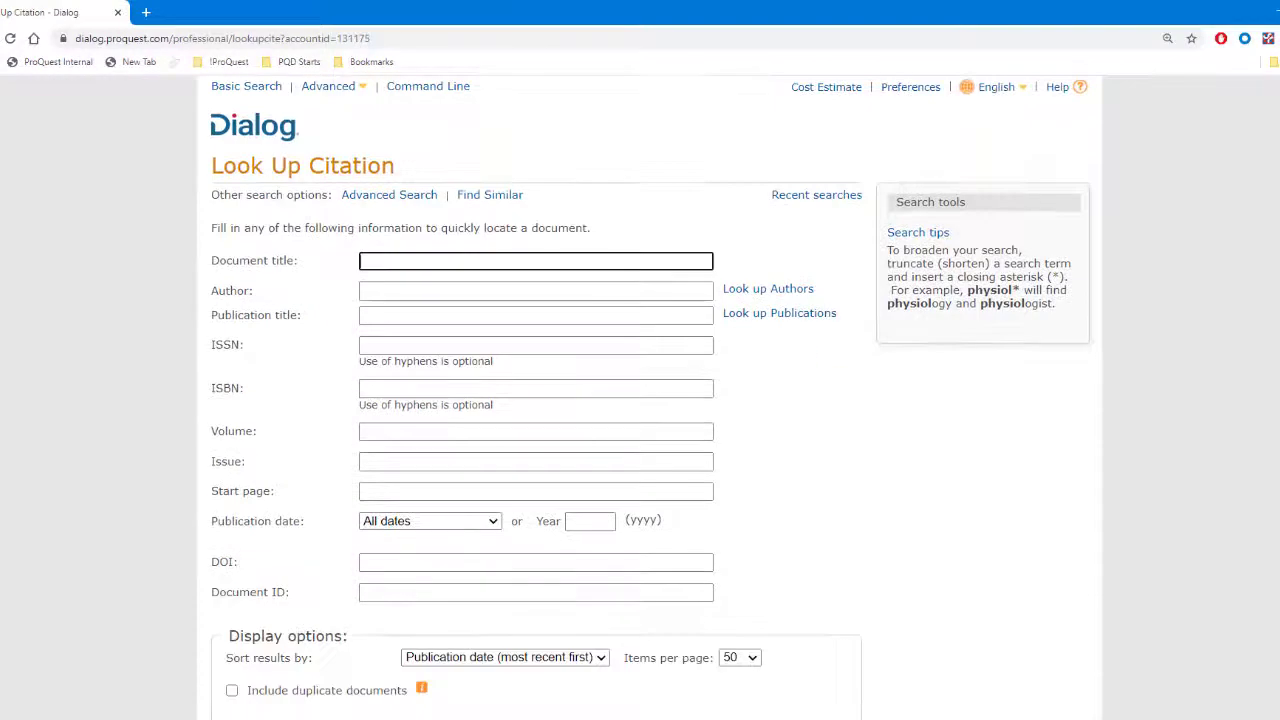
Look up the cited author with volume 102, start page 370, year 1959, and open the result's record
left_click(366, 290)
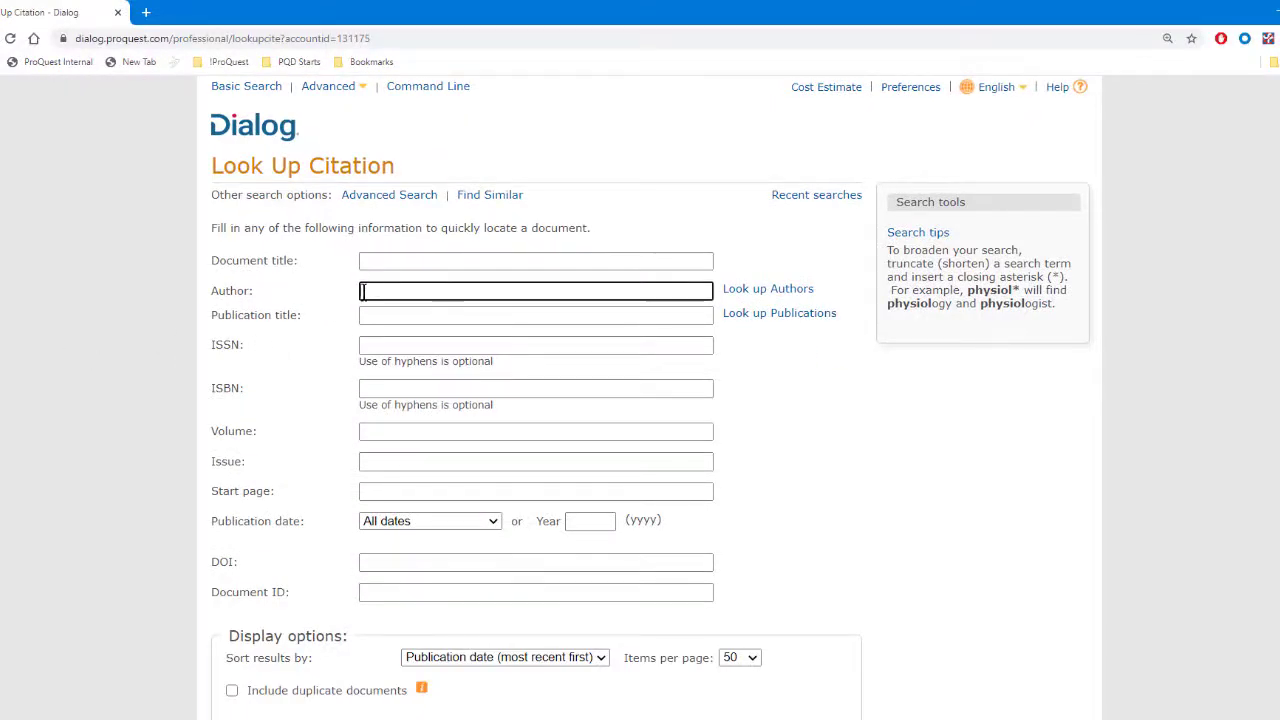
type("Singer")
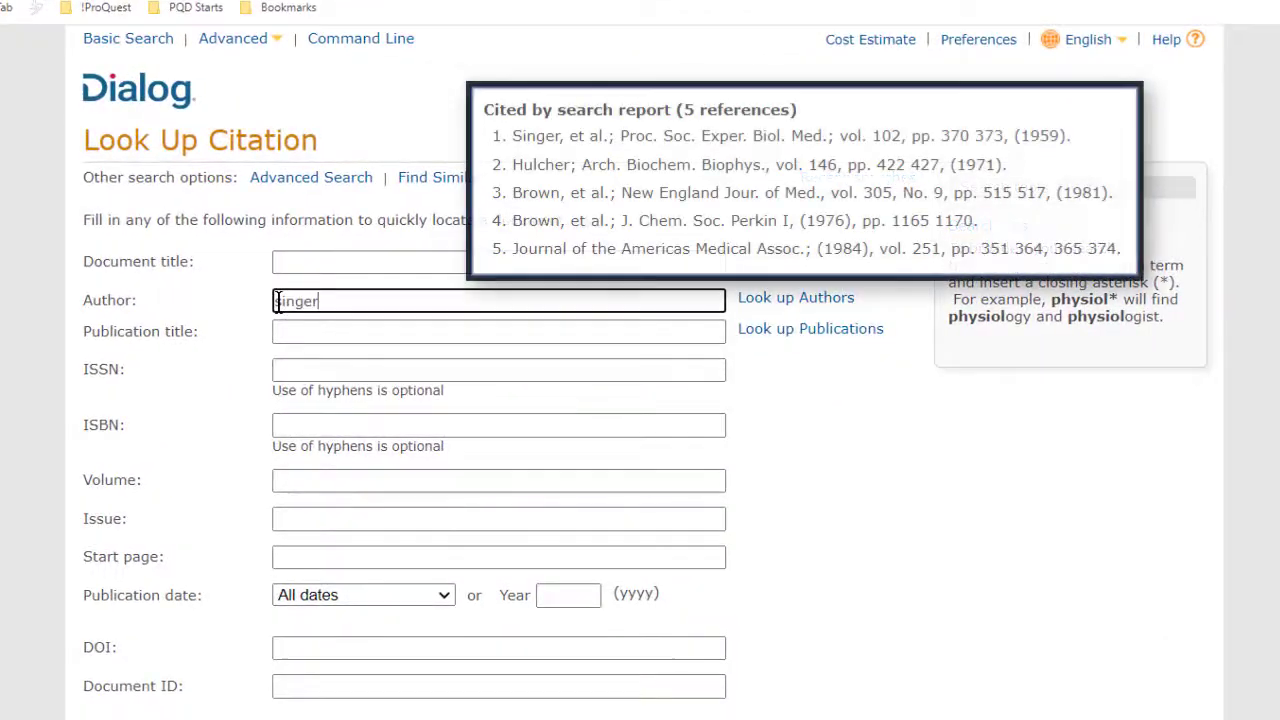
left_click(293, 481)
type("102")
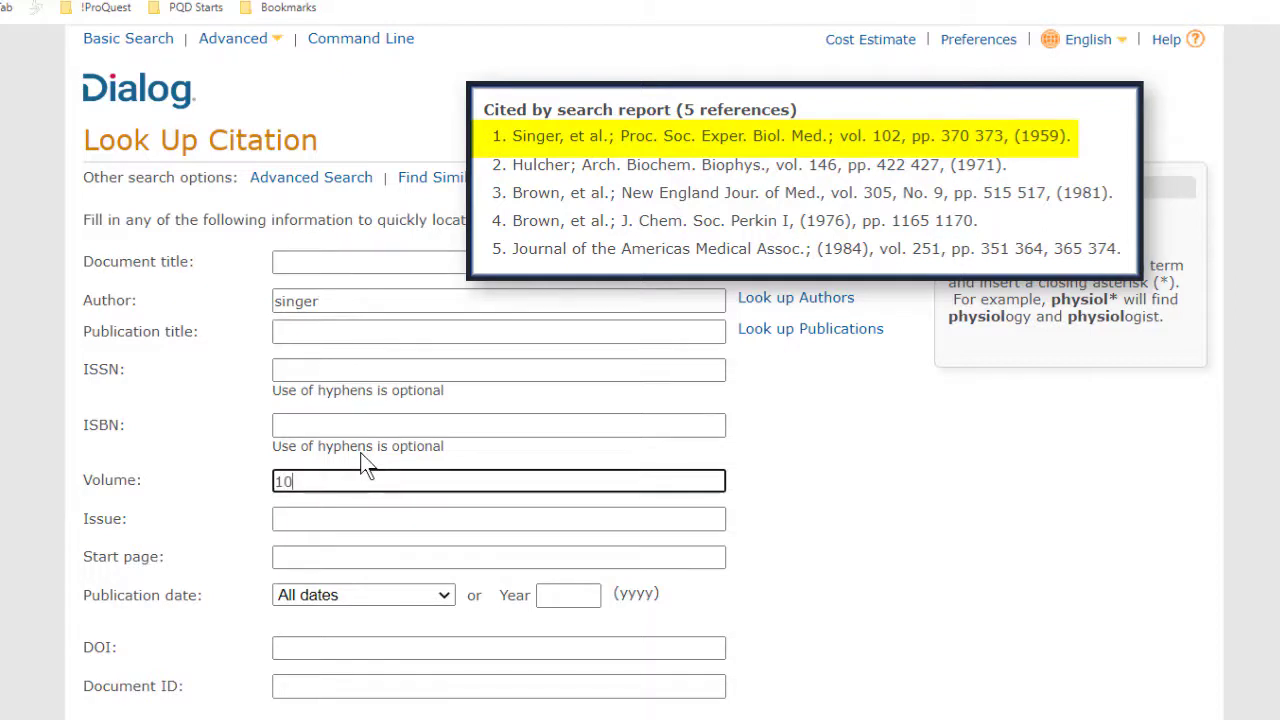
left_click(390, 556)
type("3")
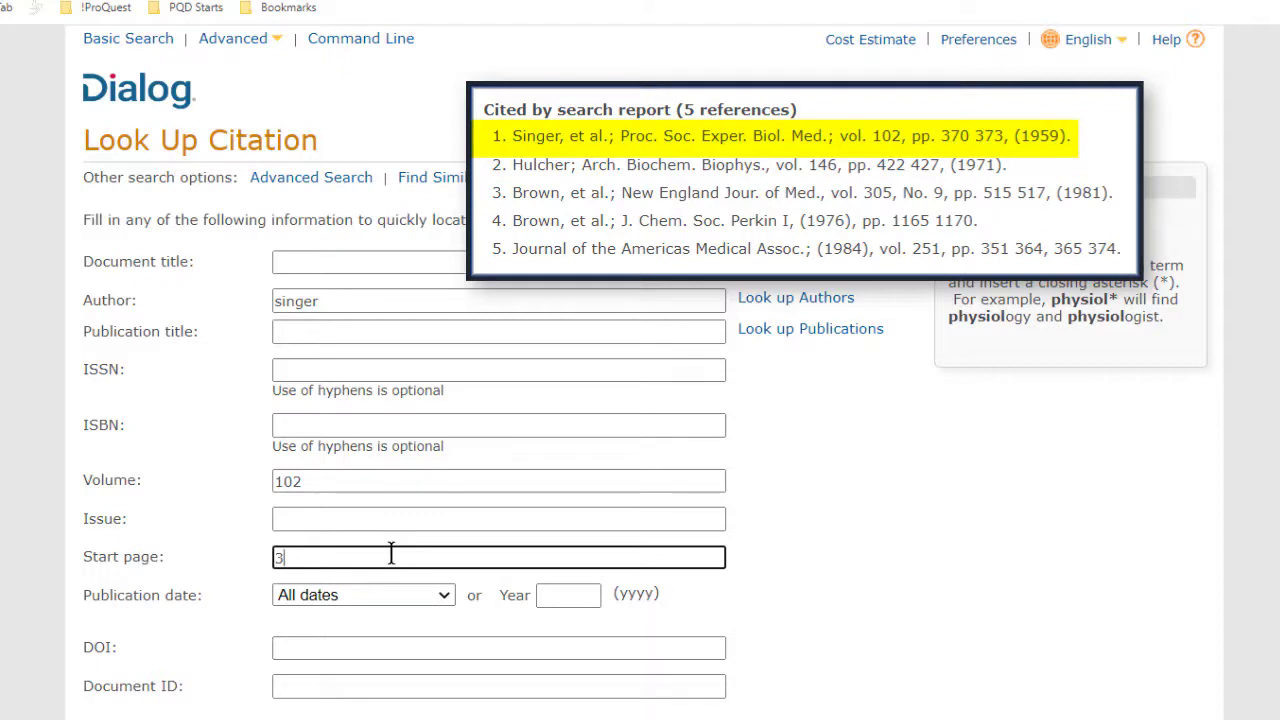
type("70")
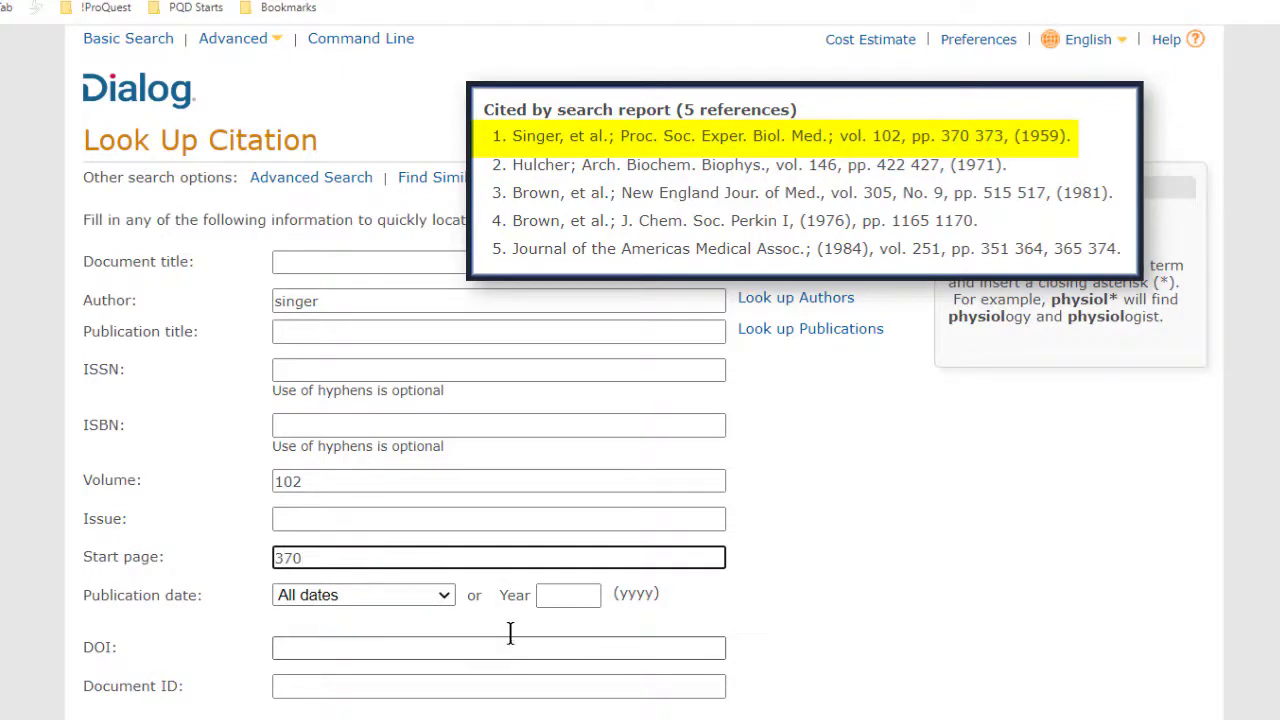
left_click(562, 595)
type("195")
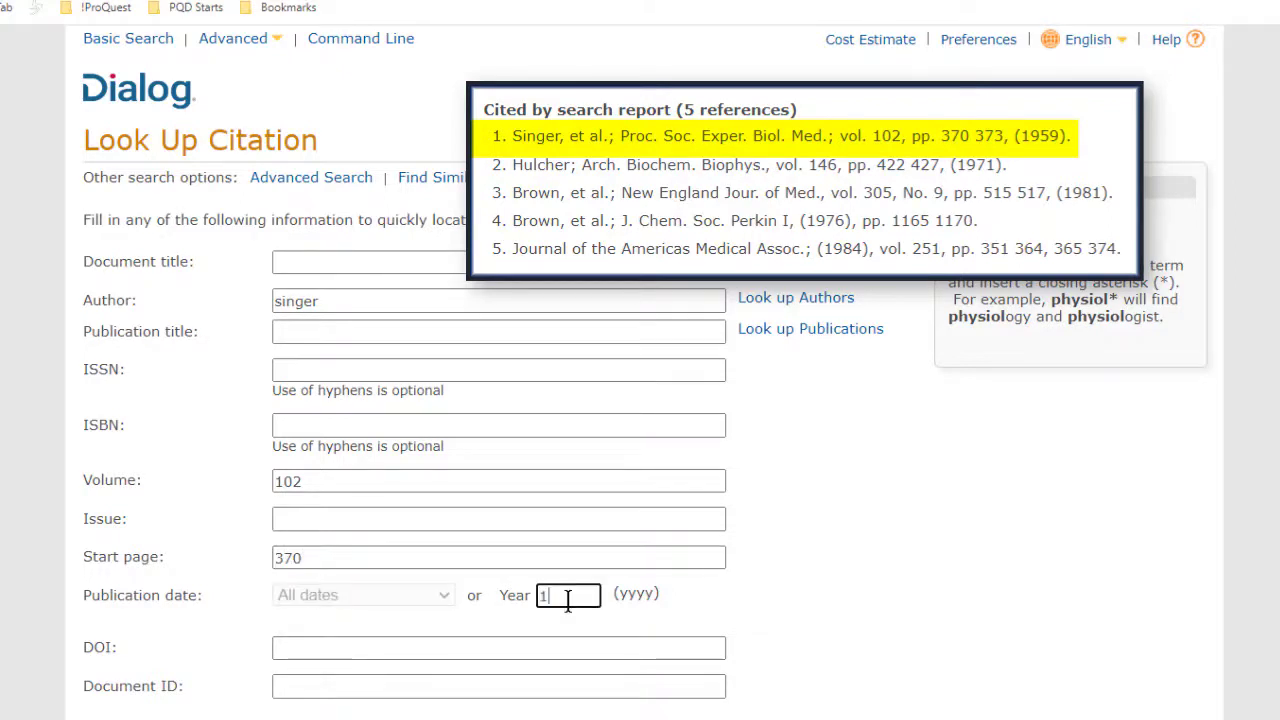
type("9")
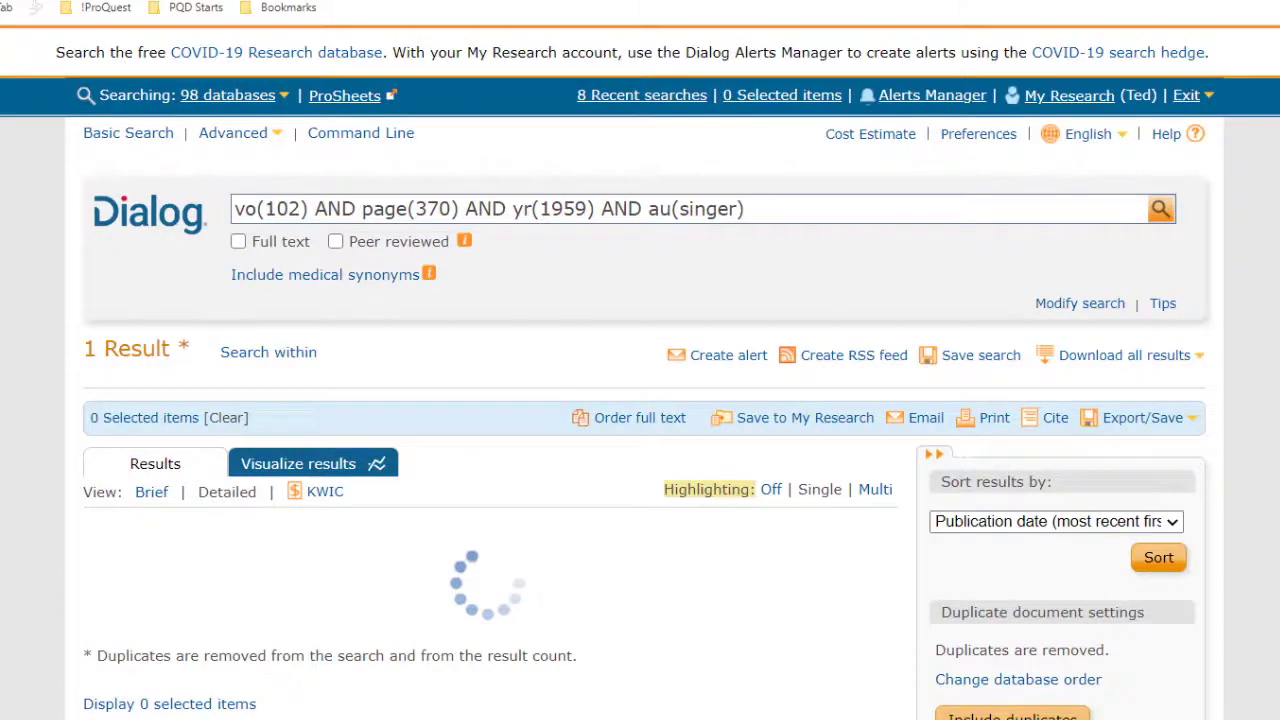
scroll(528, 700, "down", 1)
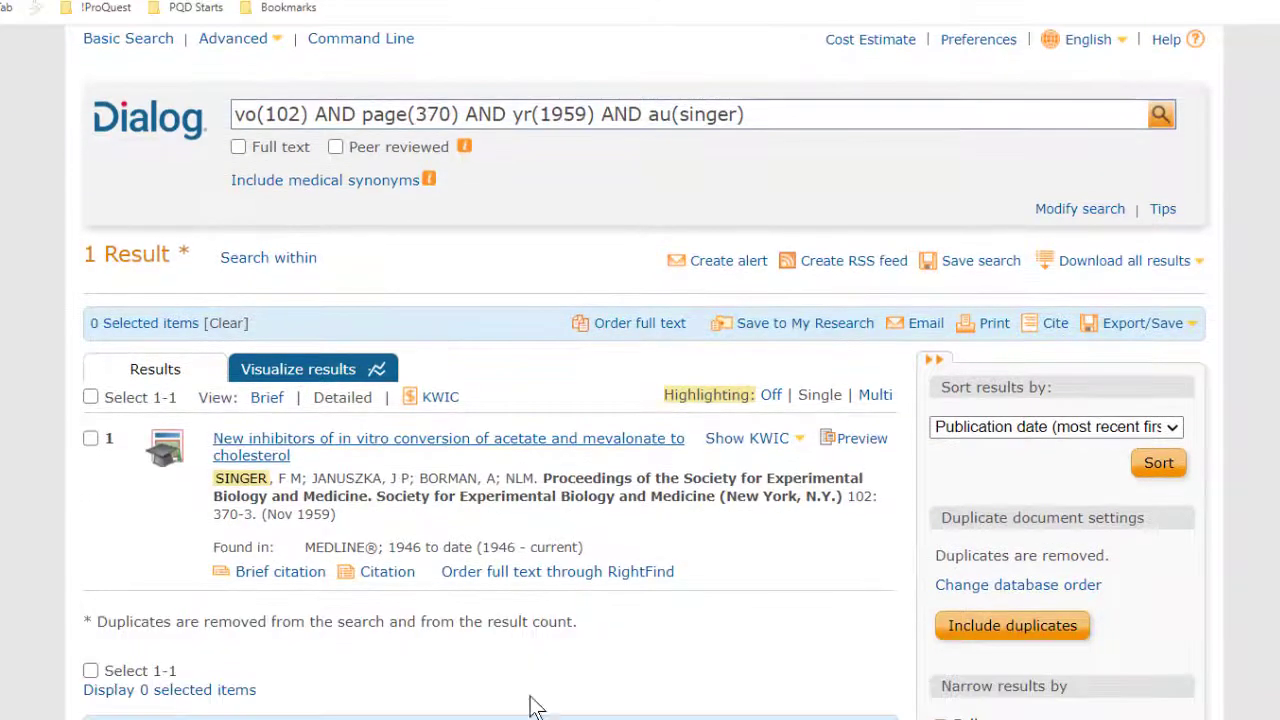
left_click(408, 451)
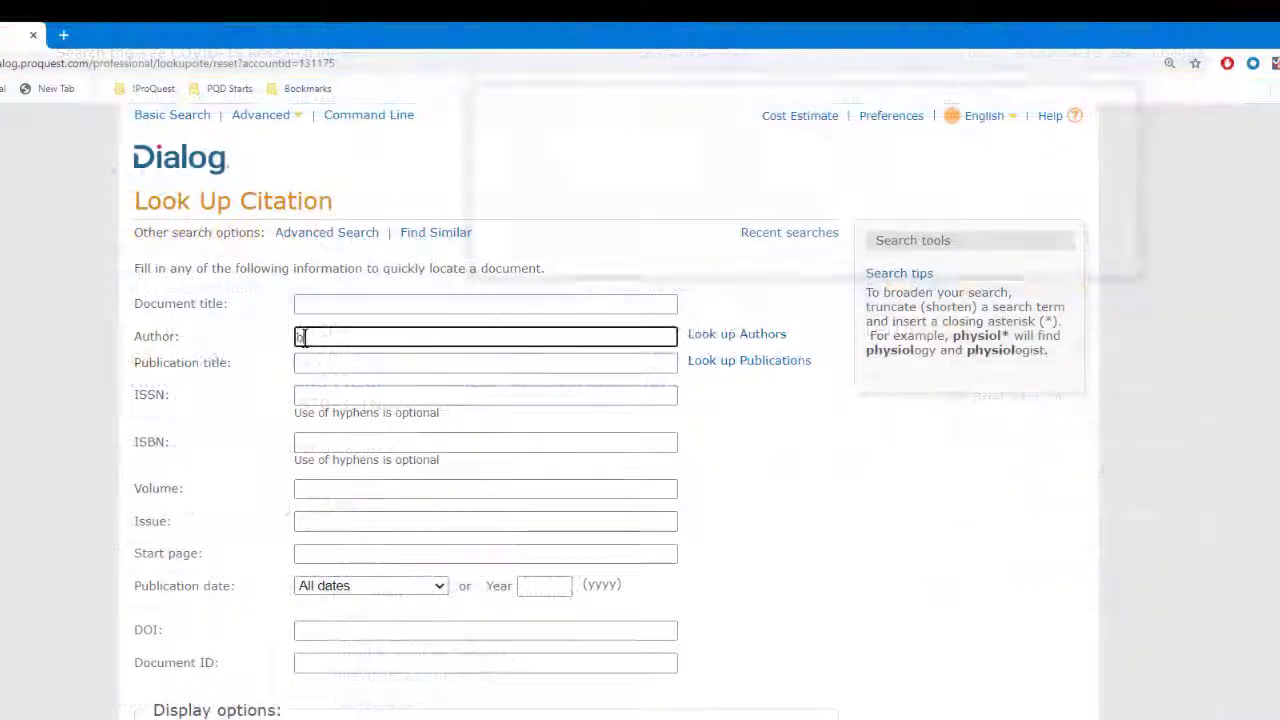
Run a citation lookup for the cited author, volume 305, start page 515, year 1981
type("brow")
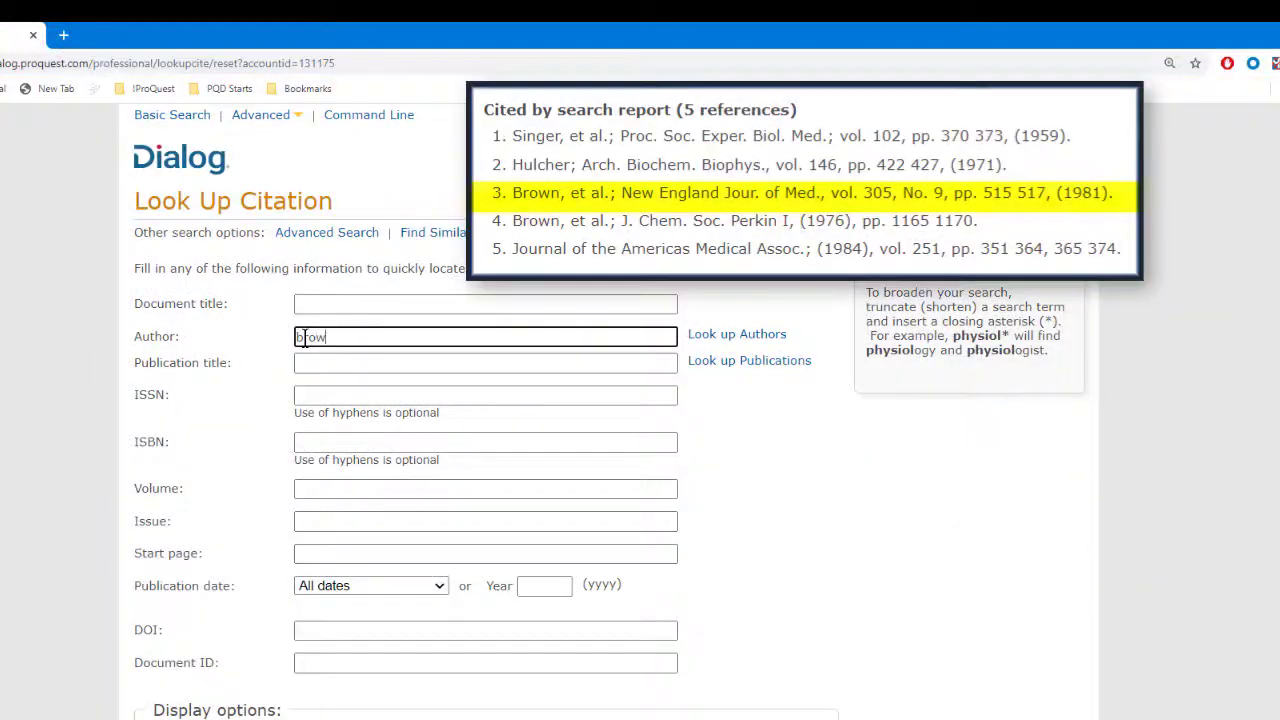
type("n")
left_click(324, 490)
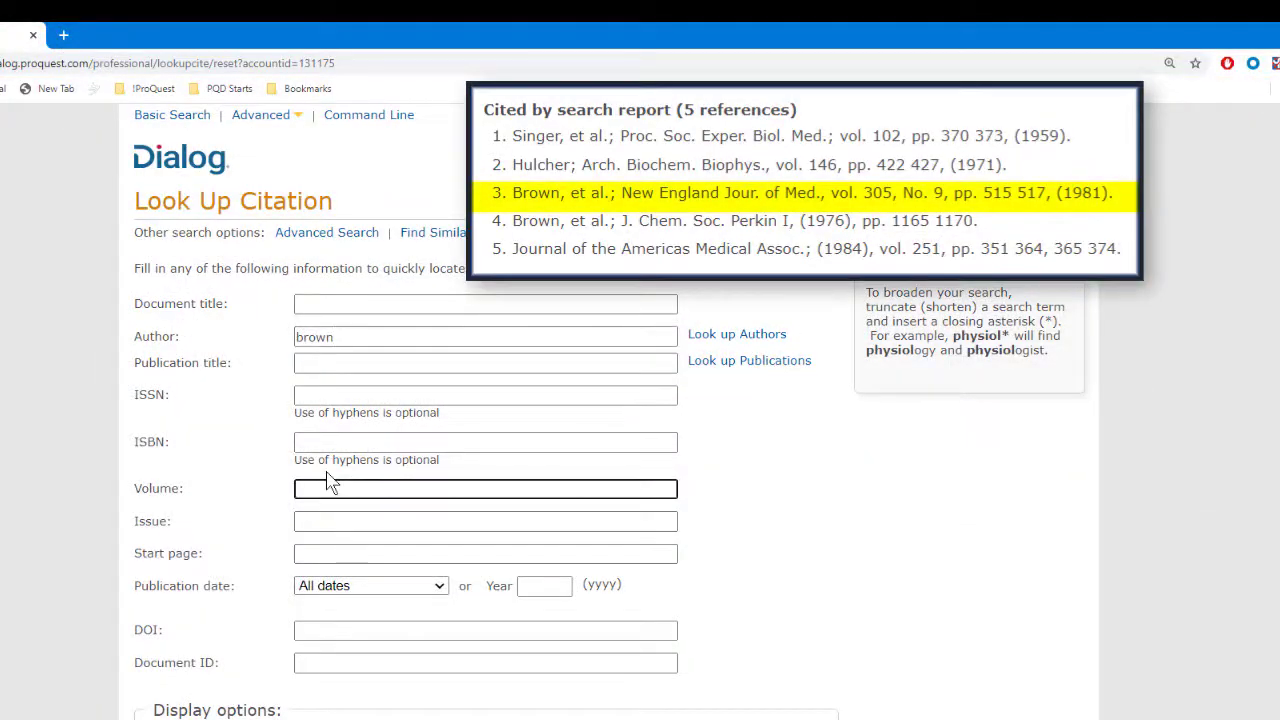
type("305")
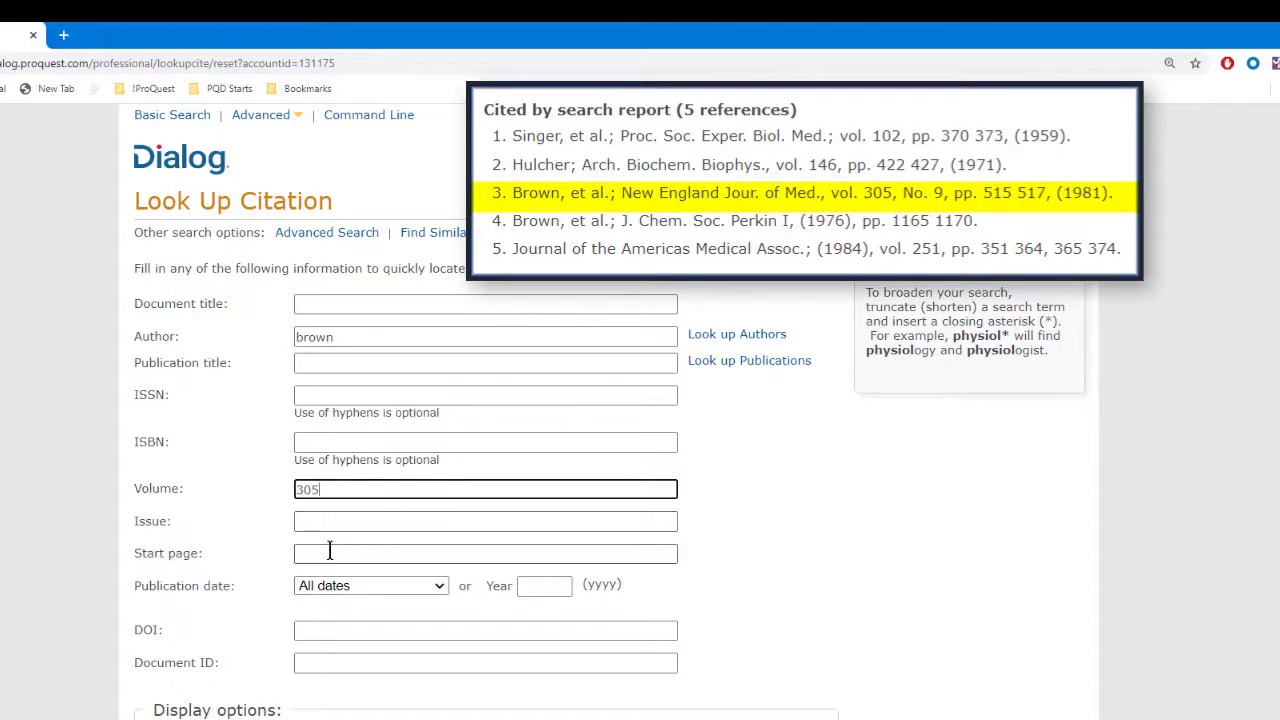
key("Tab")
key("Tab")
type("515")
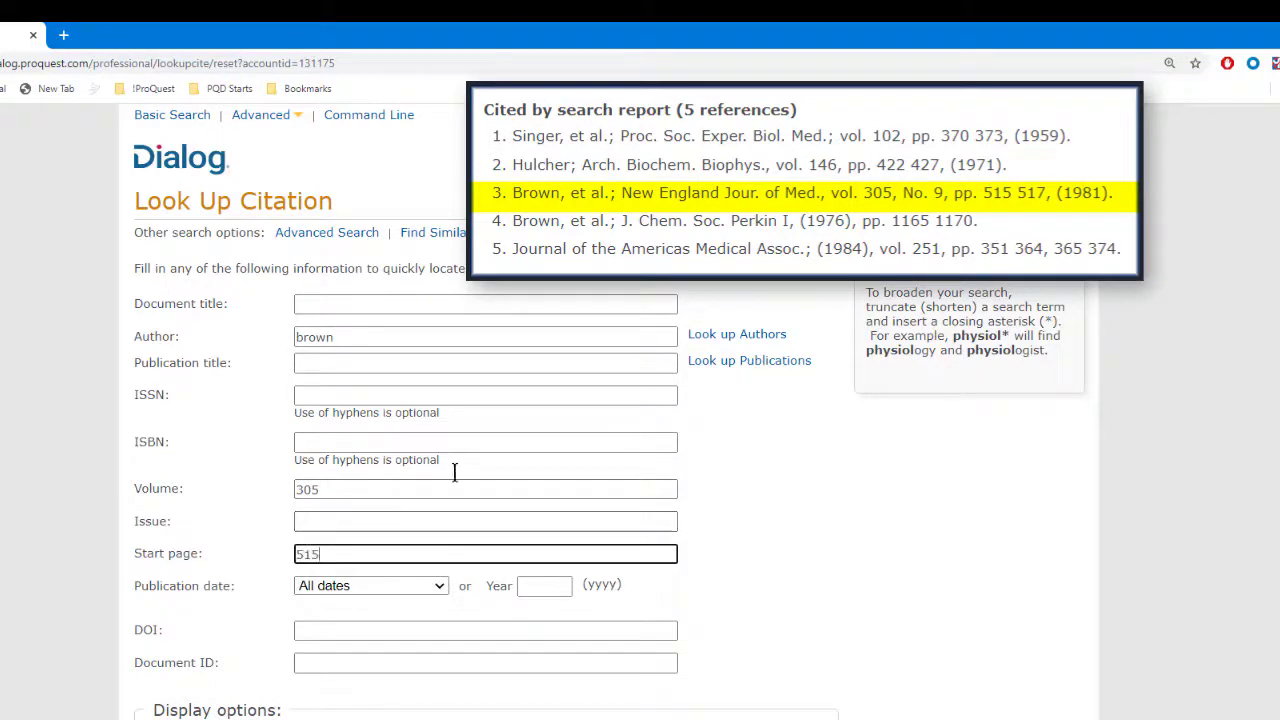
left_click(530, 586)
type("1")
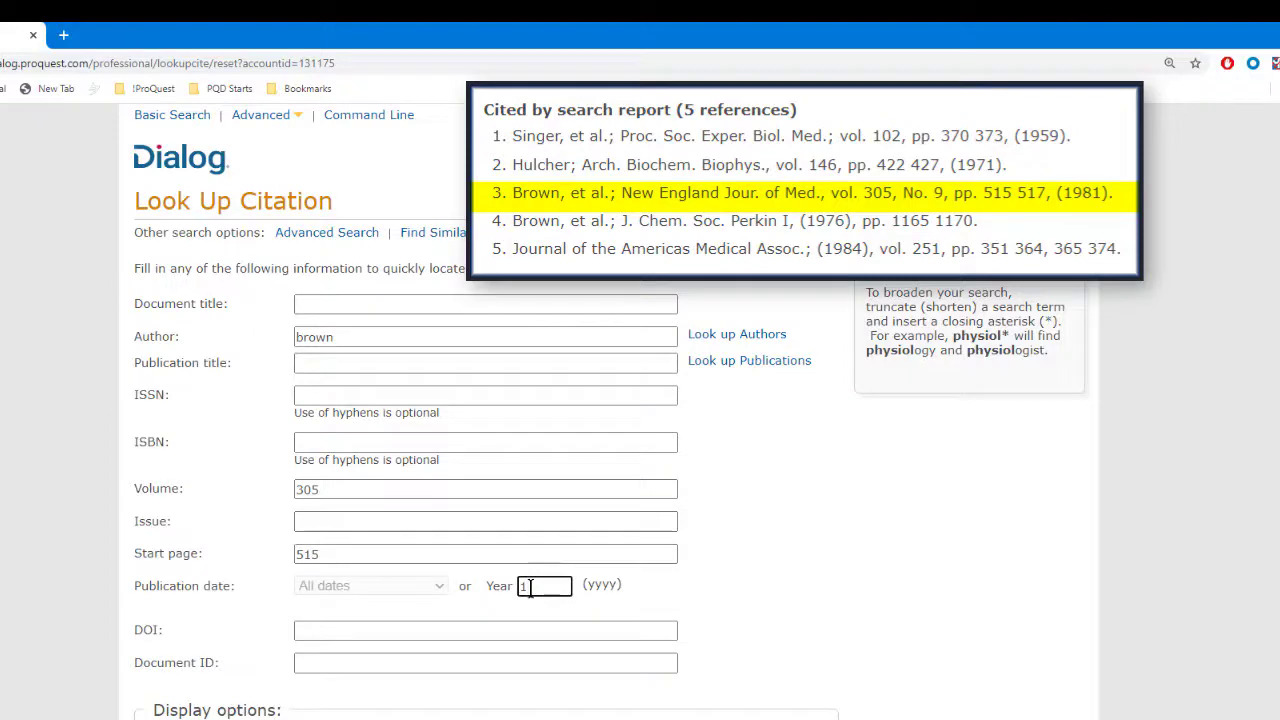
type("981")
key("Tab")
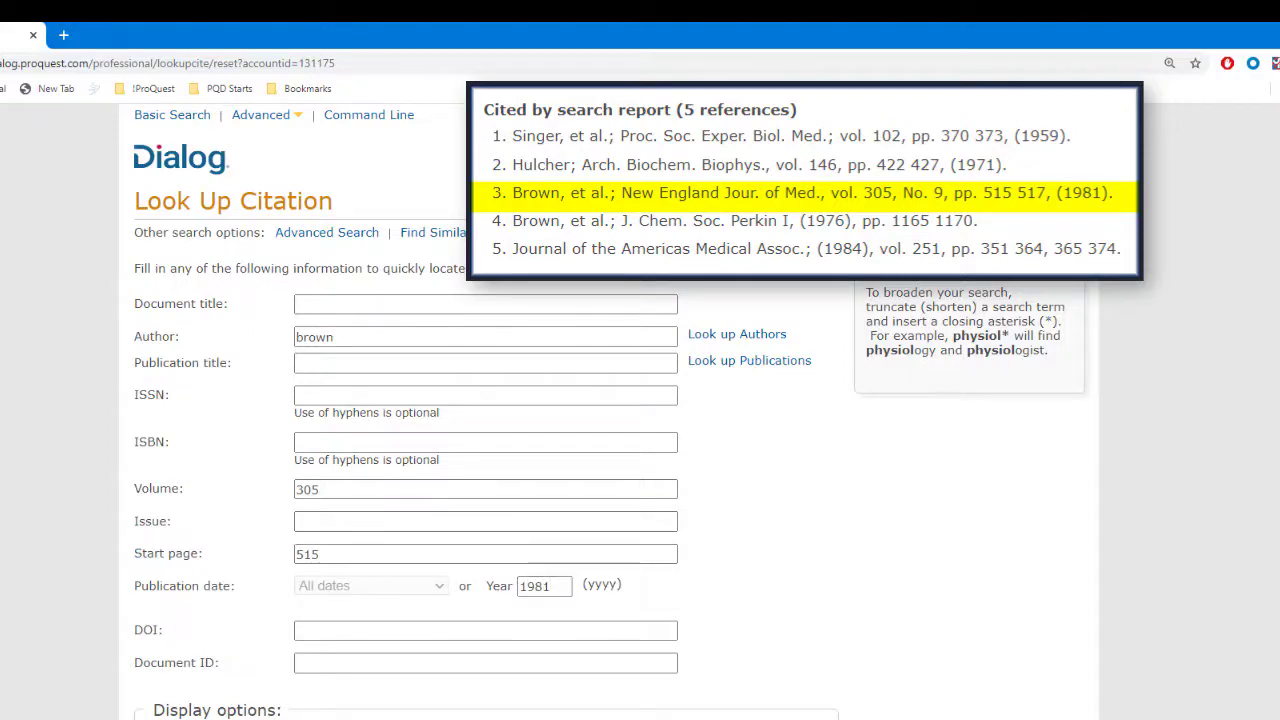
key("Return")
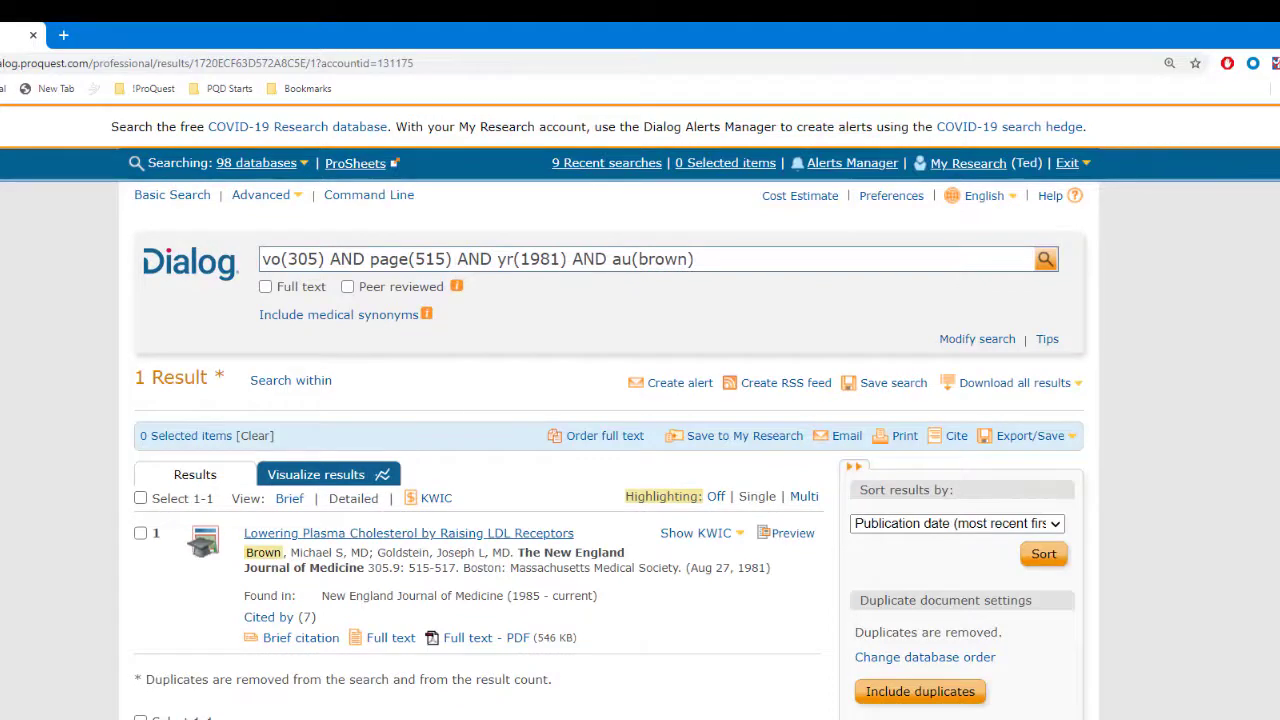
Open and browse the full text of the matching New England Journal of Medicine article
scroll(640, 400, "down", 2)
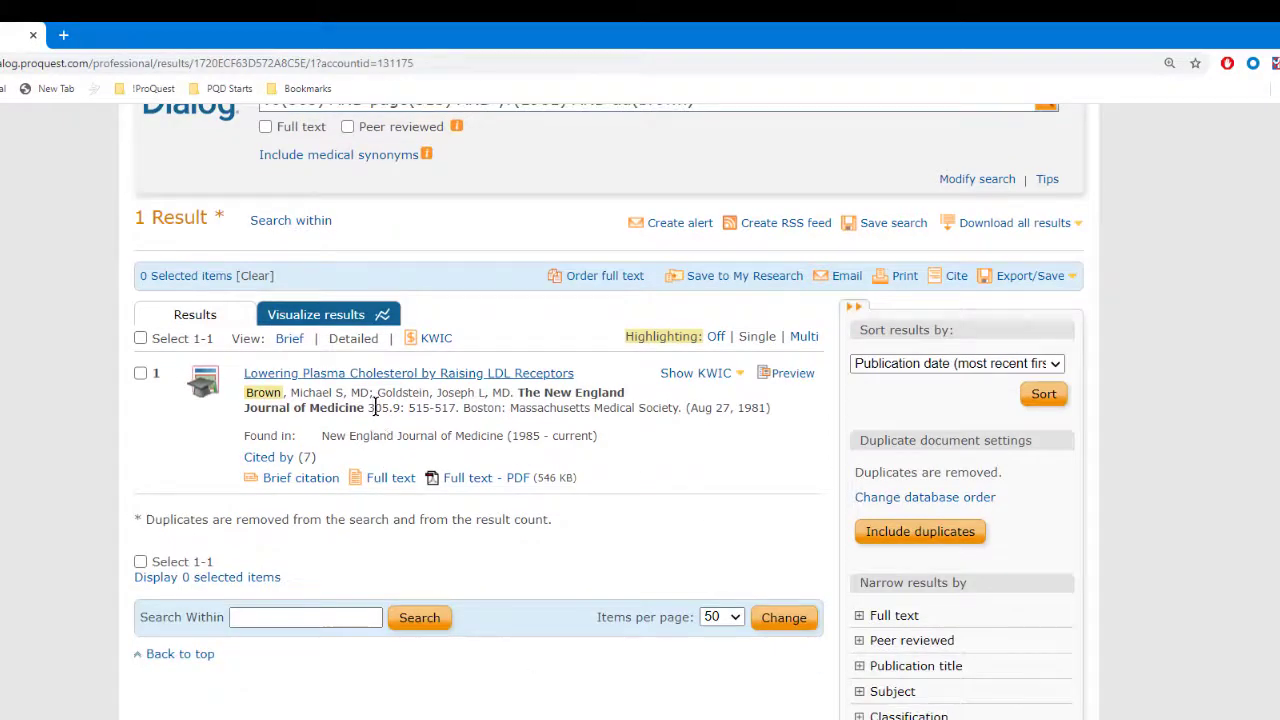
triple_click(377, 378)
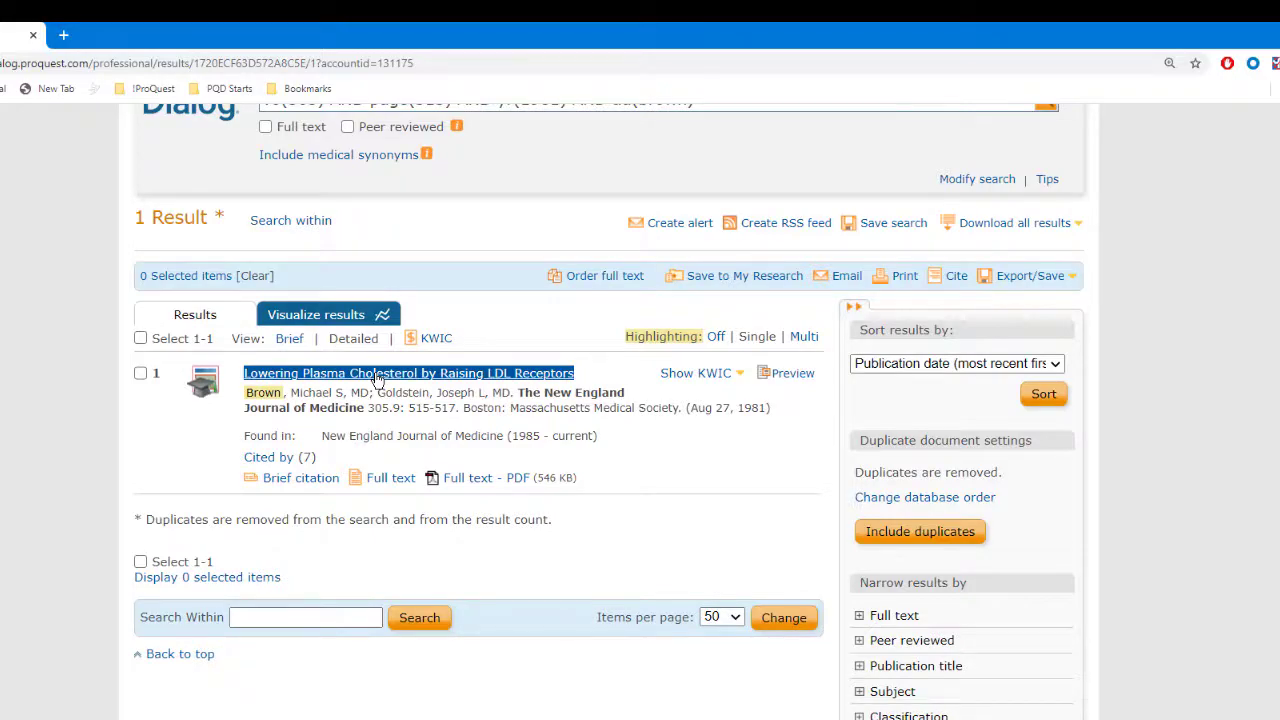
left_click(377, 375)
scroll(750, 590, "down", 2)
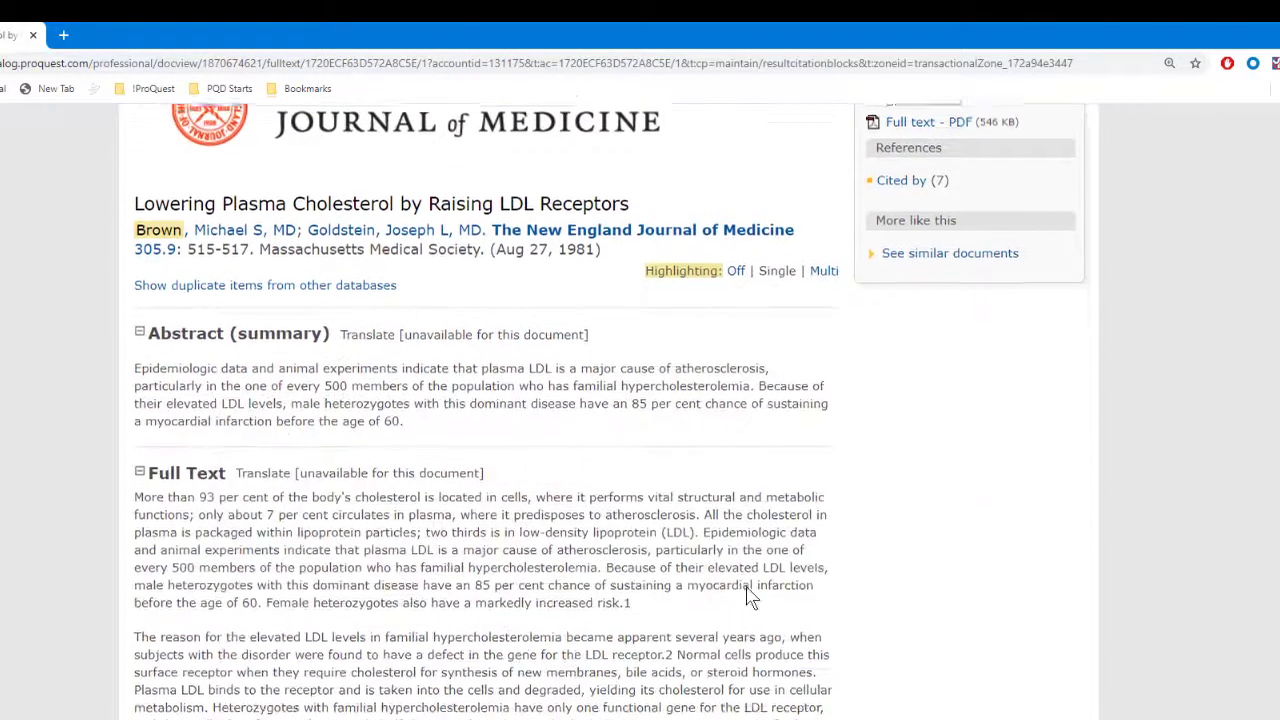
scroll(750, 595, "down", 8)
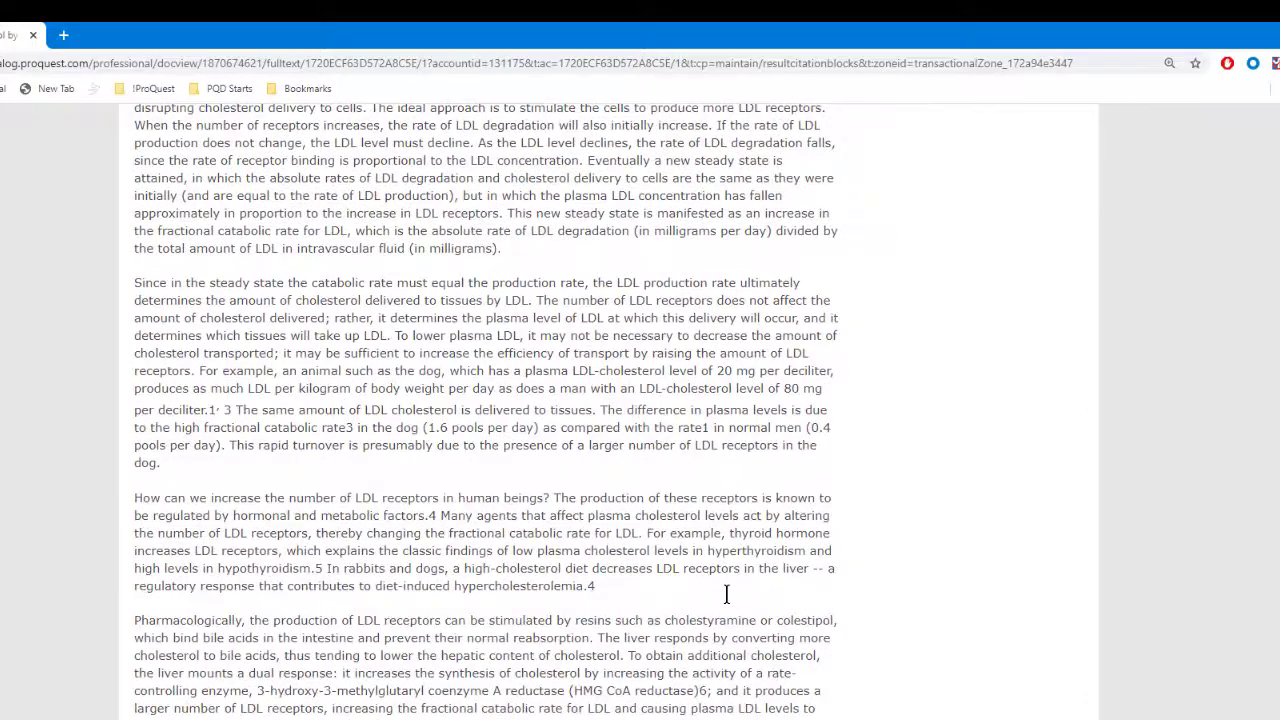
scroll(727, 594, "up", 10)
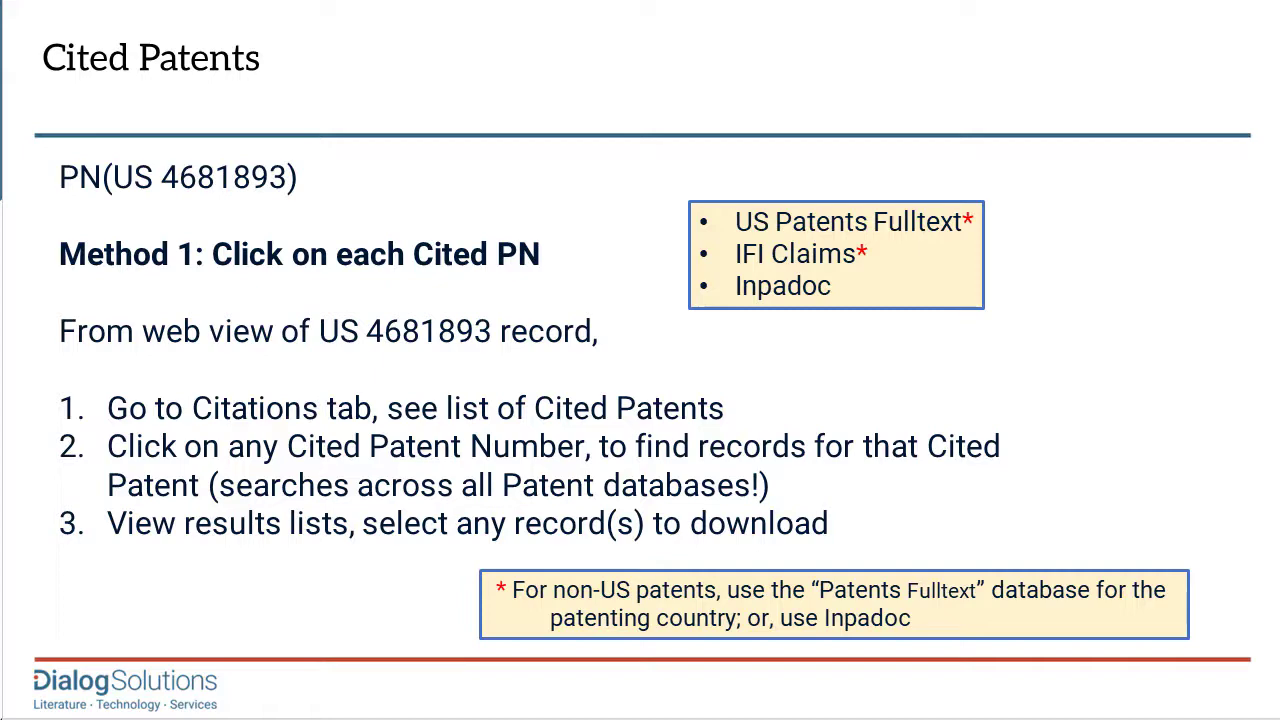
Advance the slideshow past the Method 2: CGPN Search slide to the Cited Literature slide
key("Right")
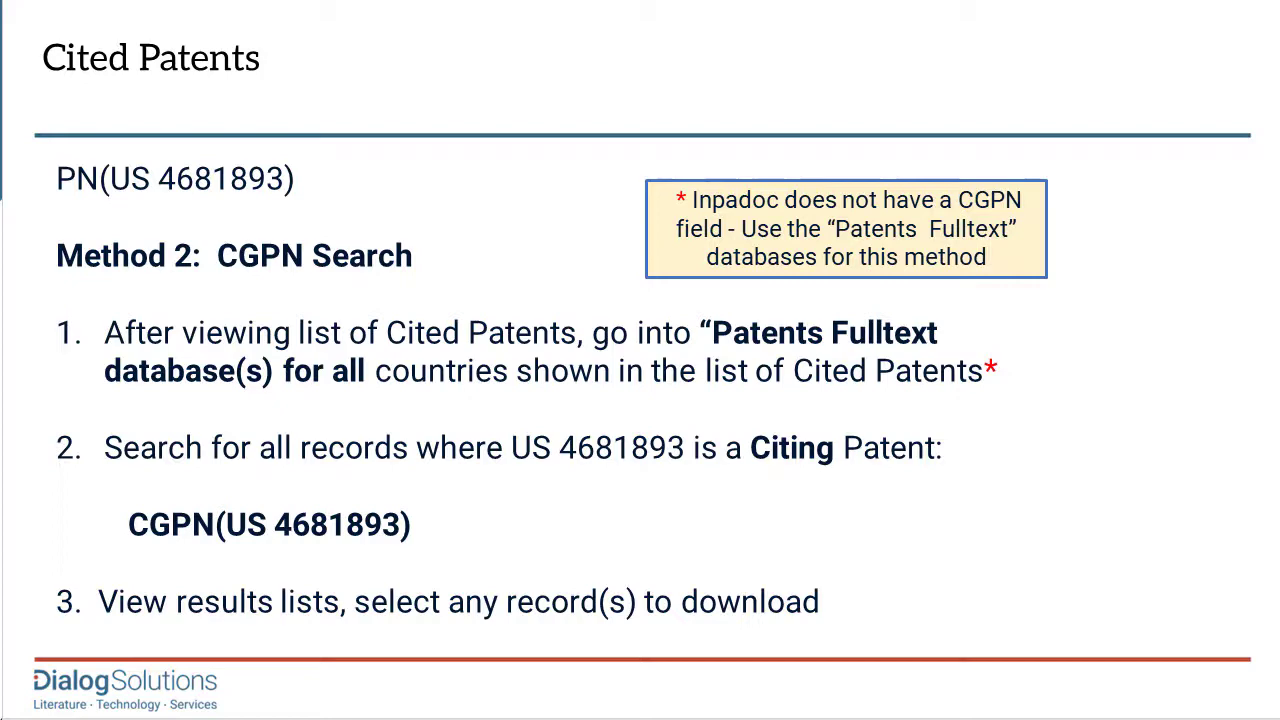
key("Right")
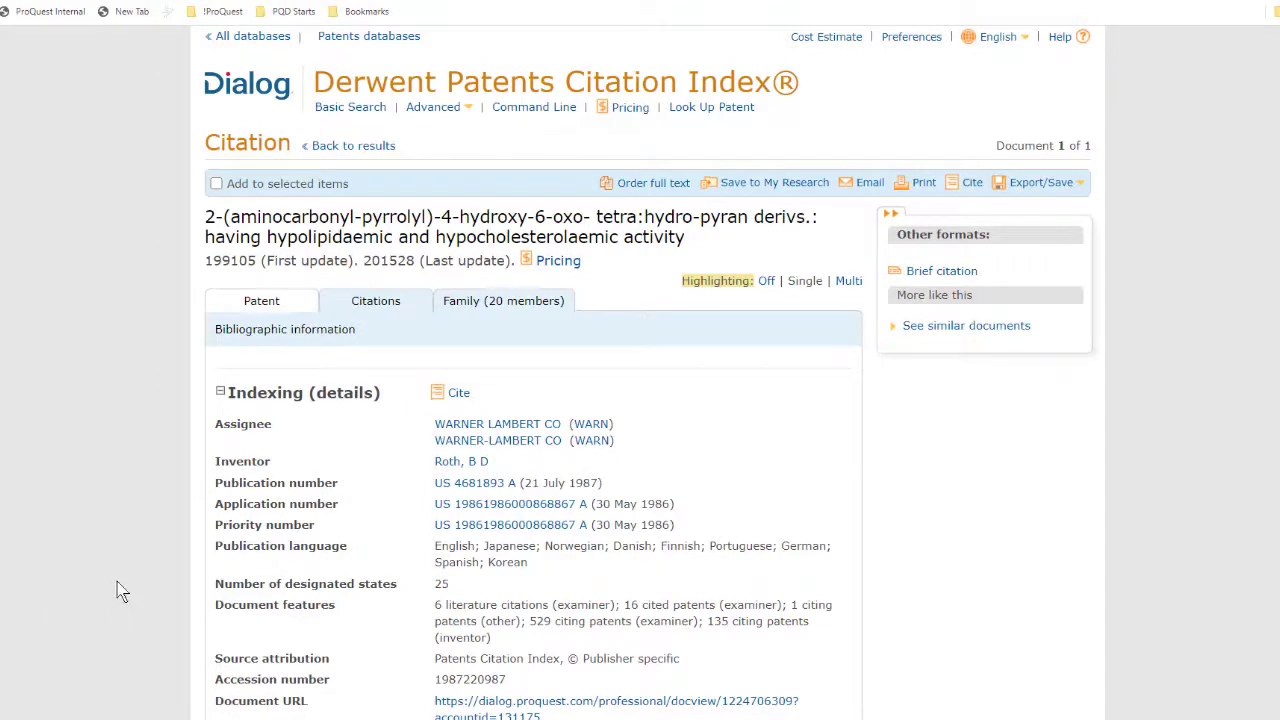
Show the Derwent record's citations, listing 24 cited patents by family member
scroll(94, 571, "down", 4)
scroll(82, 579, "up", 4)
left_click(386, 308)
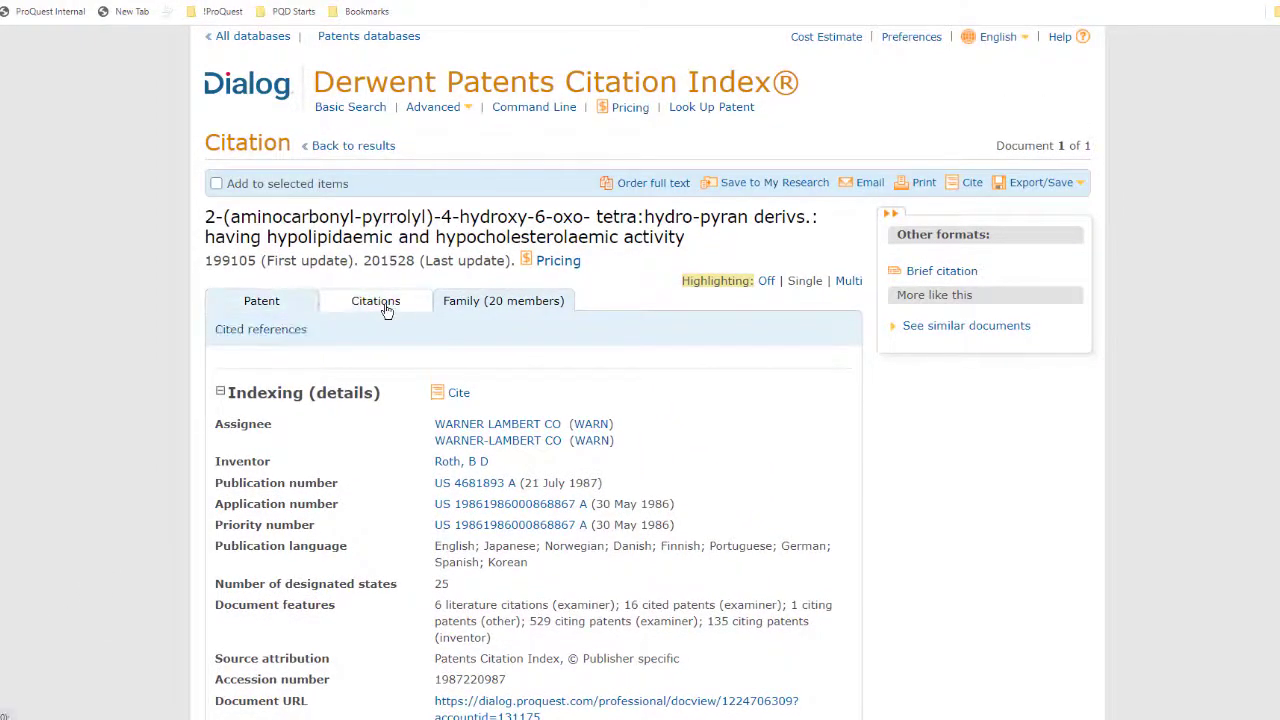
scroll(50, 465, "down", 2)
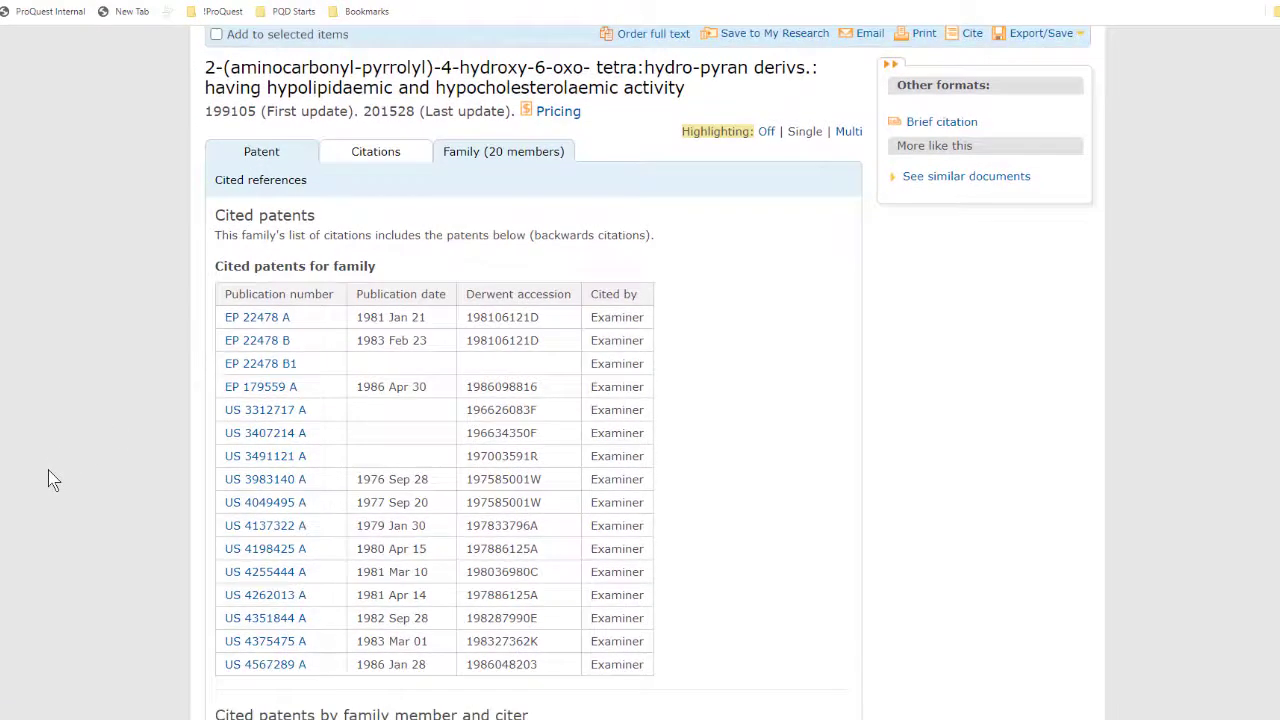
scroll(53, 480, "down", 1)
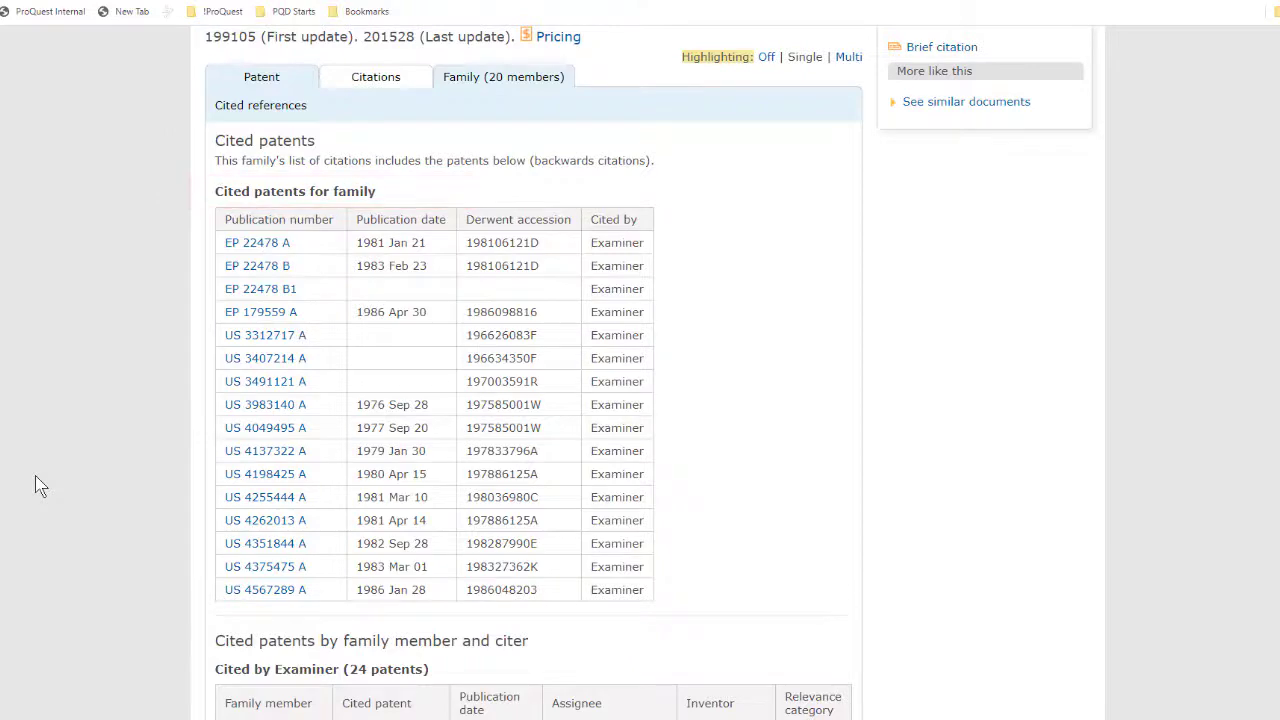
Scroll through the remaining cited patents down to the 6 cited literature references
scroll(35, 486, "down", 5)
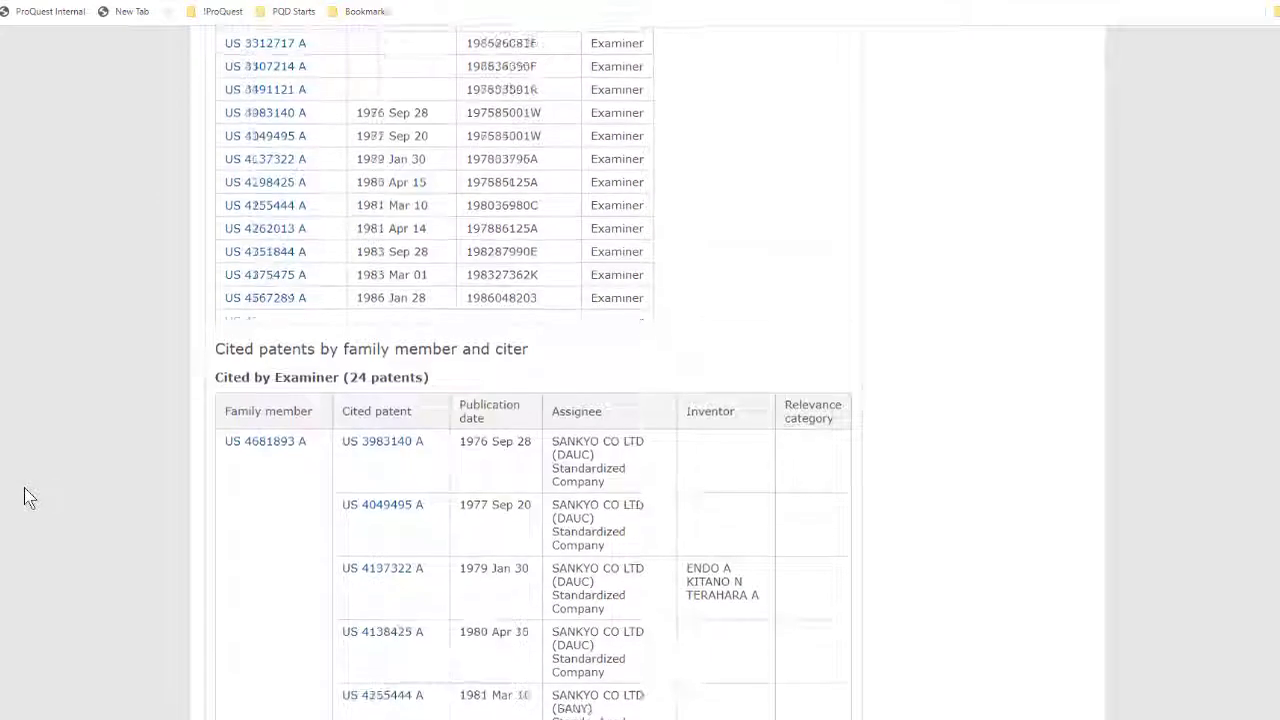
scroll(27, 497, "down", 1)
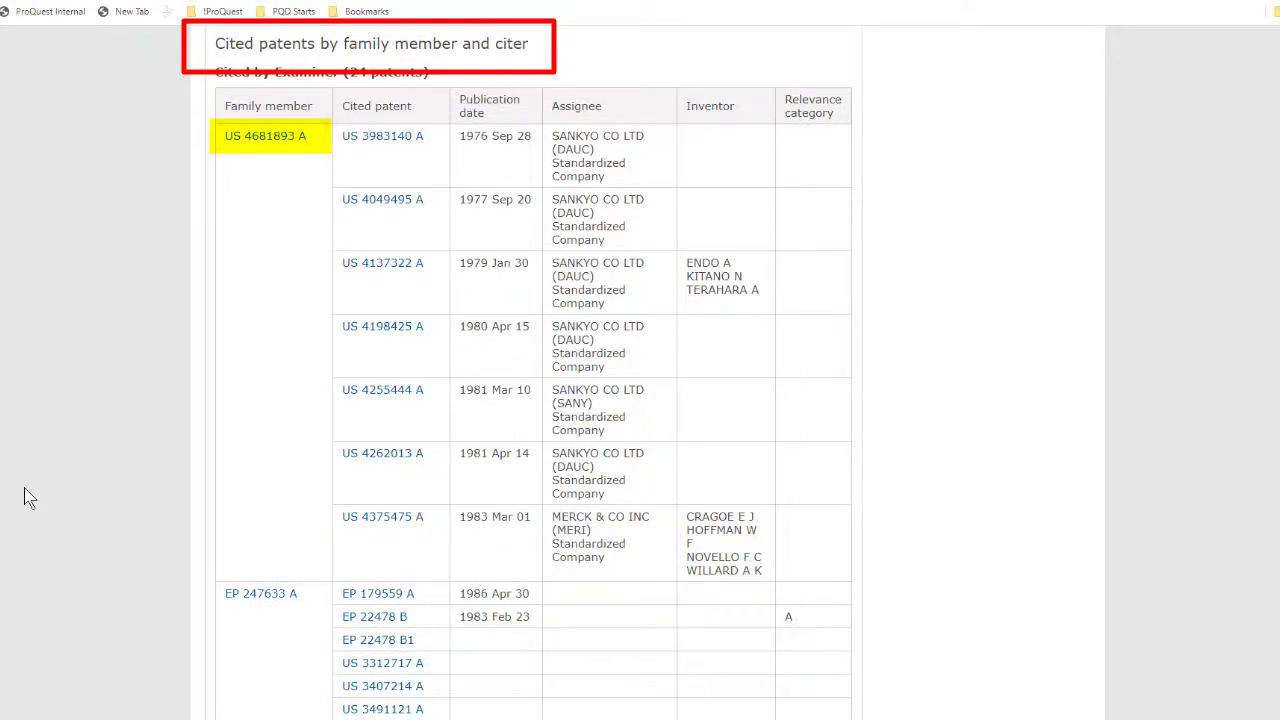
scroll(24, 497, "down", 5)
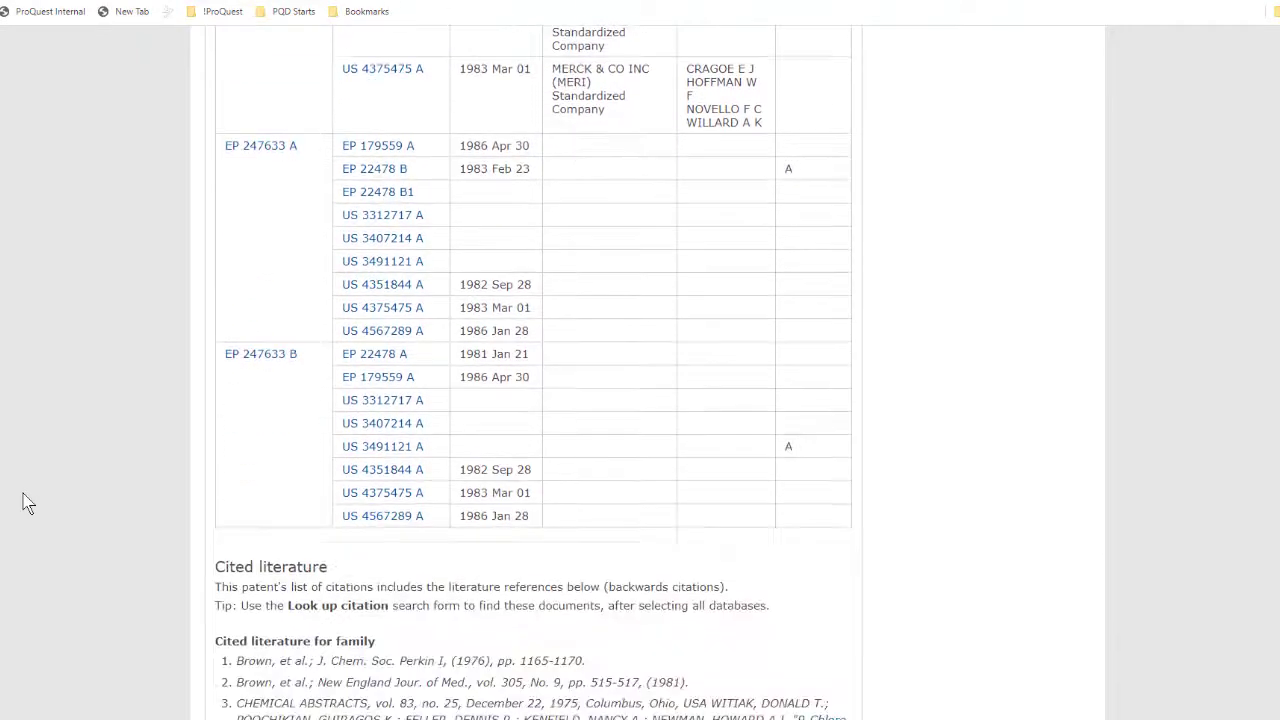
scroll(27, 503, "down", 1)
scroll(27, 503, "up", 1)
scroll(27, 503, "down", 3)
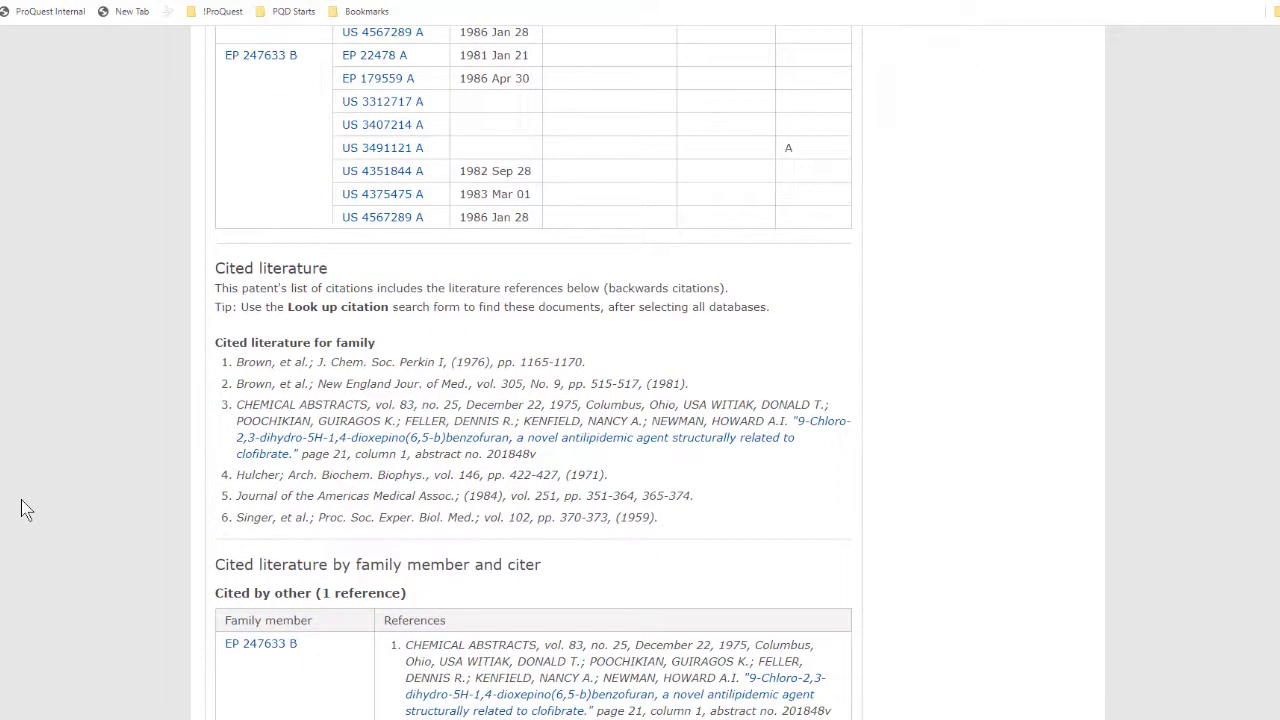
scroll(22, 500, "down", 4)
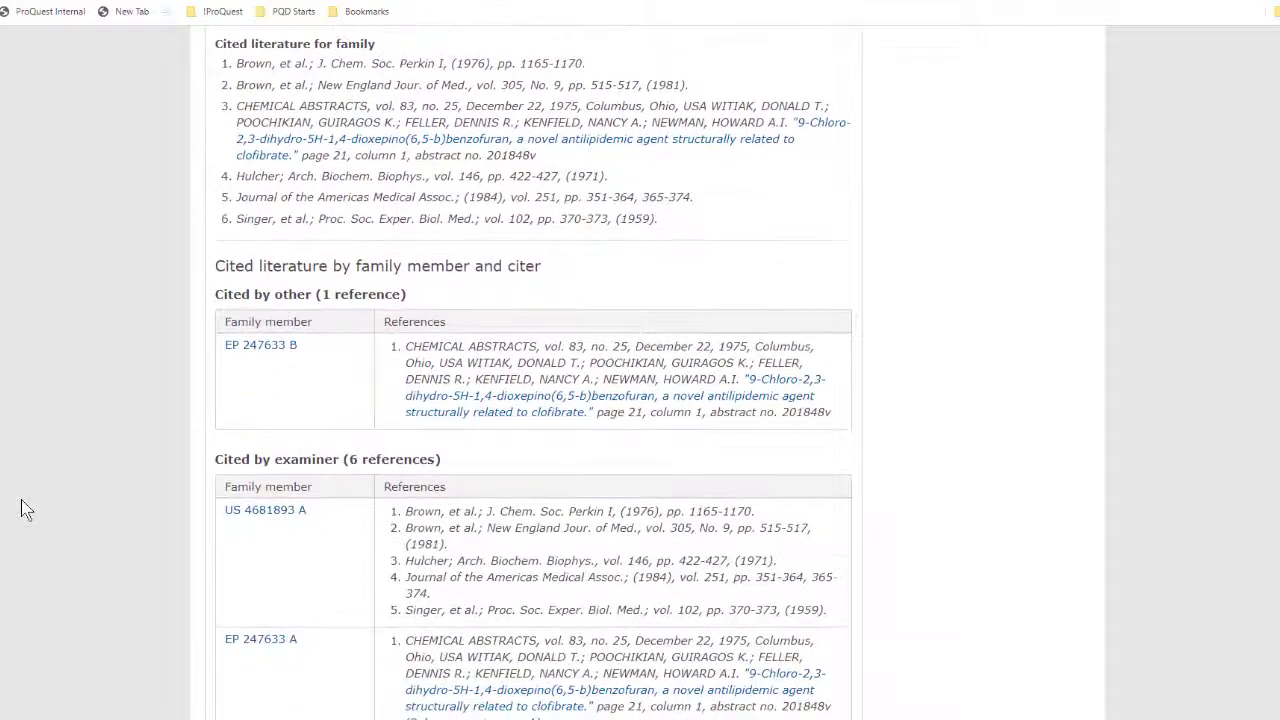
scroll(22, 500, "down", 1)
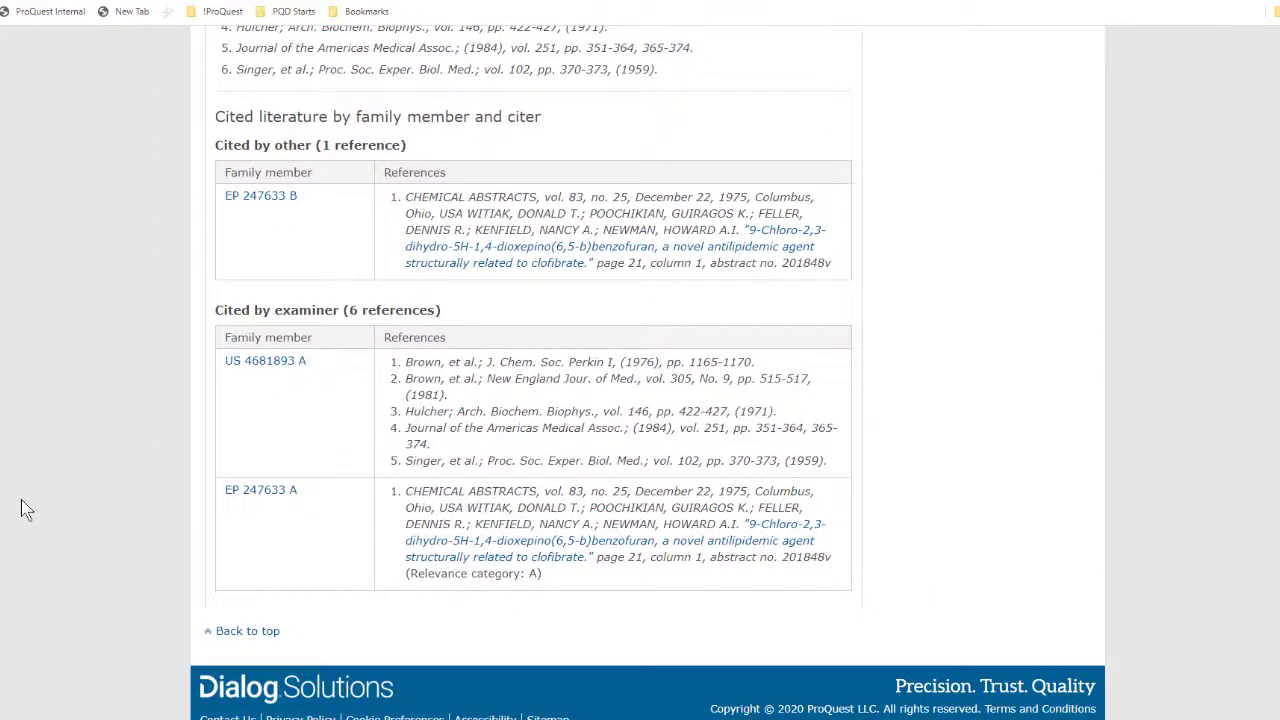